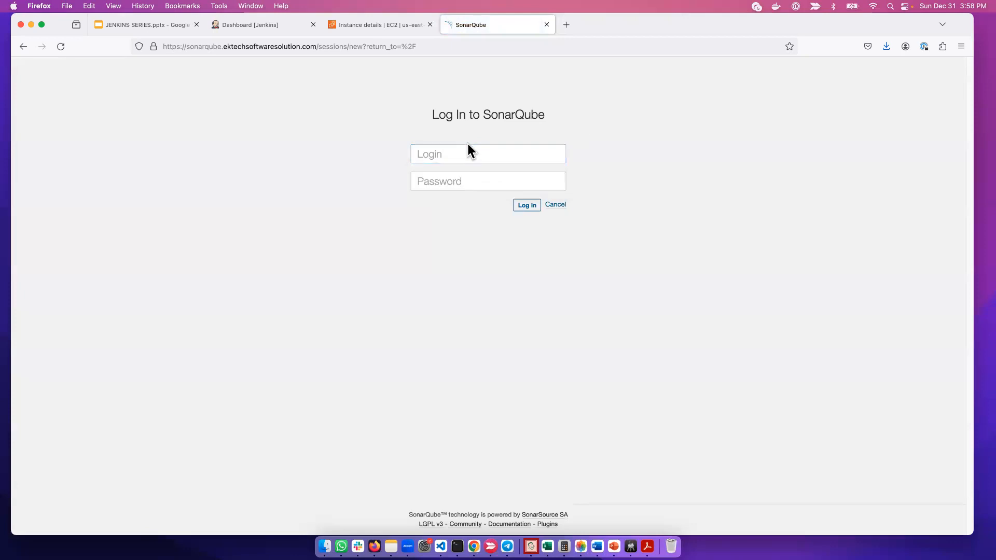
Unlock 1Password from the SonarQube login page by entering the master password
{"action": "left_click", "coordinate": [469, 153]}
{"action": "left_click", "coordinate": [514, 149]}
{"action": "left_click", "coordinate": [782, 117]}
{"action": "left_click", "coordinate": [924, 47]}
{"action": "type", "text": "••••"}
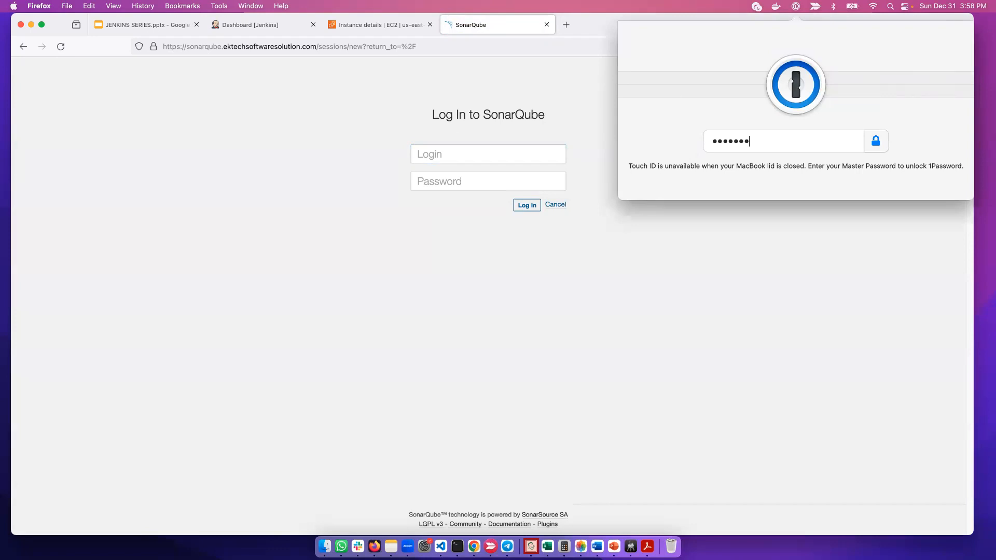
{"action": "key", "text": "Return"}
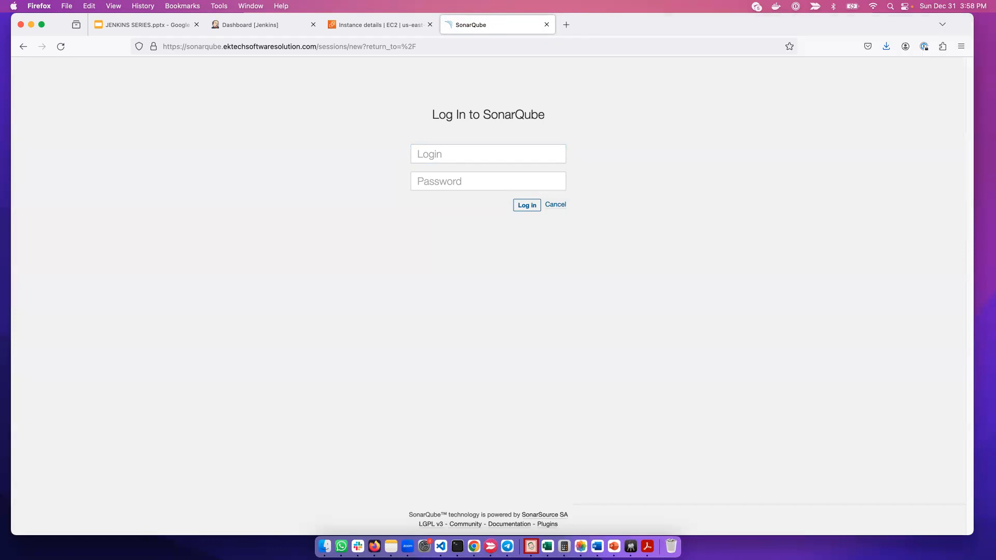
Log in to SonarQube by filling the login and password from the saved DEL_Jenkins entry
{"action": "left_click", "coordinate": [474, 157]}
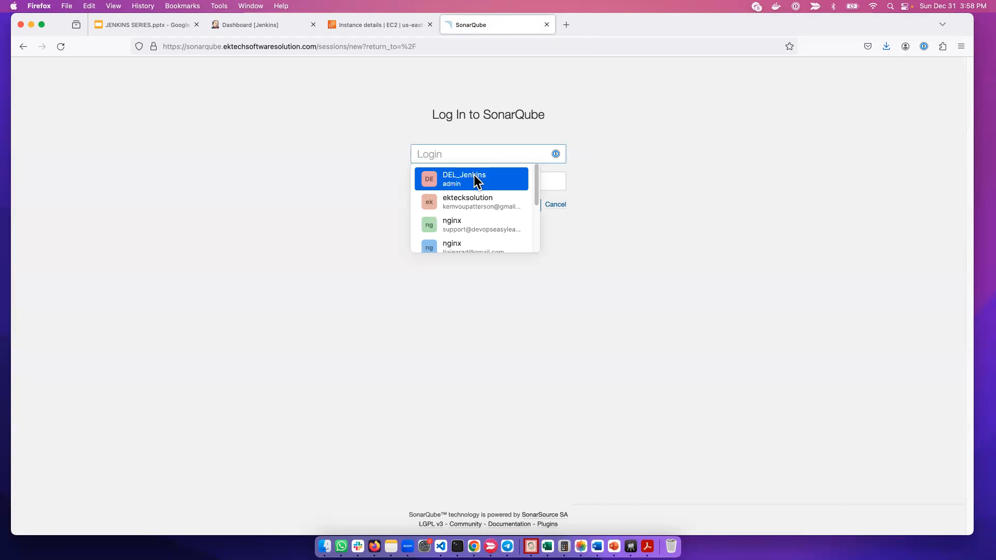
{"action": "left_click", "coordinate": [473, 182]}
{"action": "left_click", "coordinate": [538, 208]}
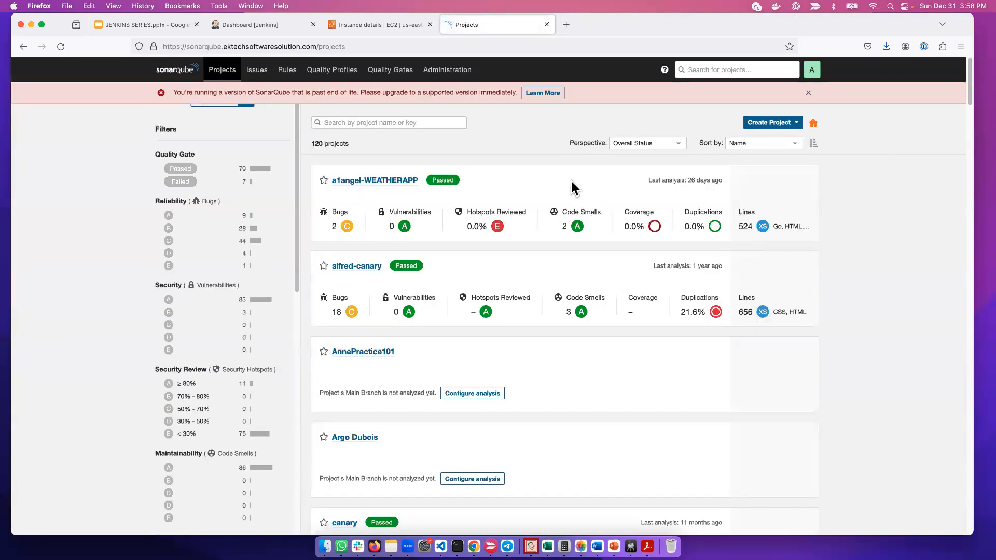
Look through the SonarQube projects list and the analysis status of its projects
{"action": "scroll", "coordinate": [570, 297], "scroll_direction": "down", "scroll_amount": 1}
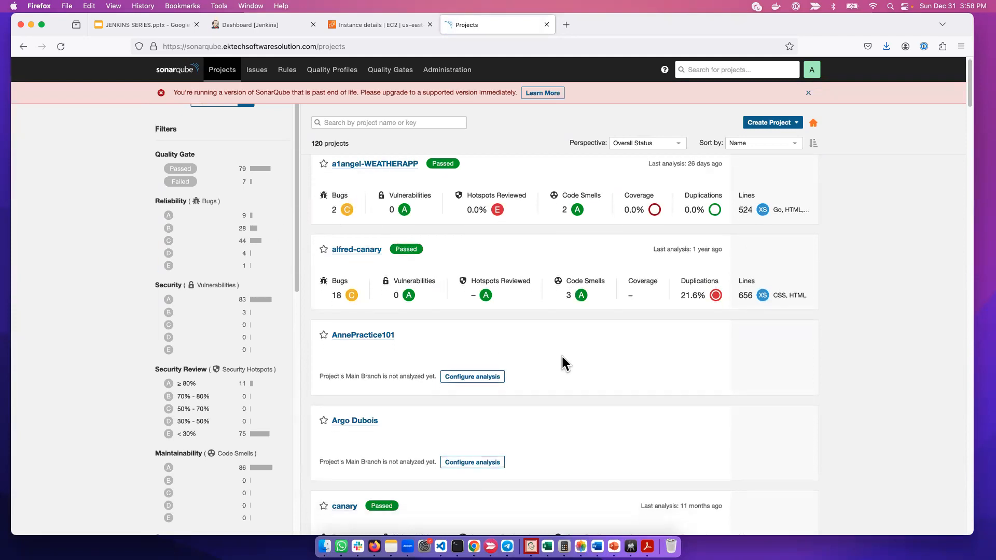
{"action": "scroll", "coordinate": [565, 368], "scroll_direction": "down", "scroll_amount": 1}
{"action": "scroll", "coordinate": [574, 394], "scroll_direction": "up", "scroll_amount": 1}
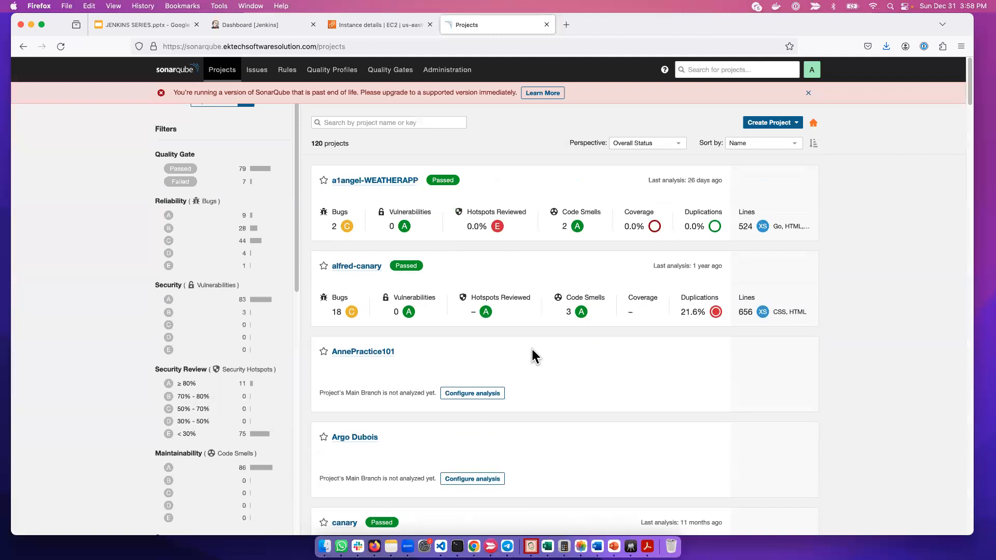
{"action": "scroll", "coordinate": [511, 412], "scroll_direction": "down", "scroll_amount": 5}
{"action": "scroll", "coordinate": [511, 415], "scroll_direction": "down", "scroll_amount": 15}
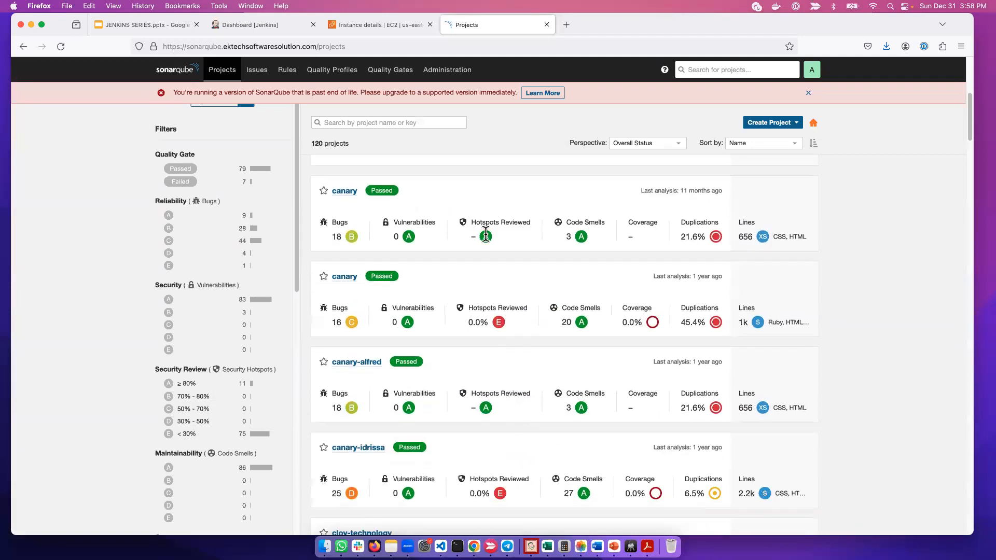
{"action": "scroll", "coordinate": [537, 420], "scroll_direction": "down", "scroll_amount": 20}
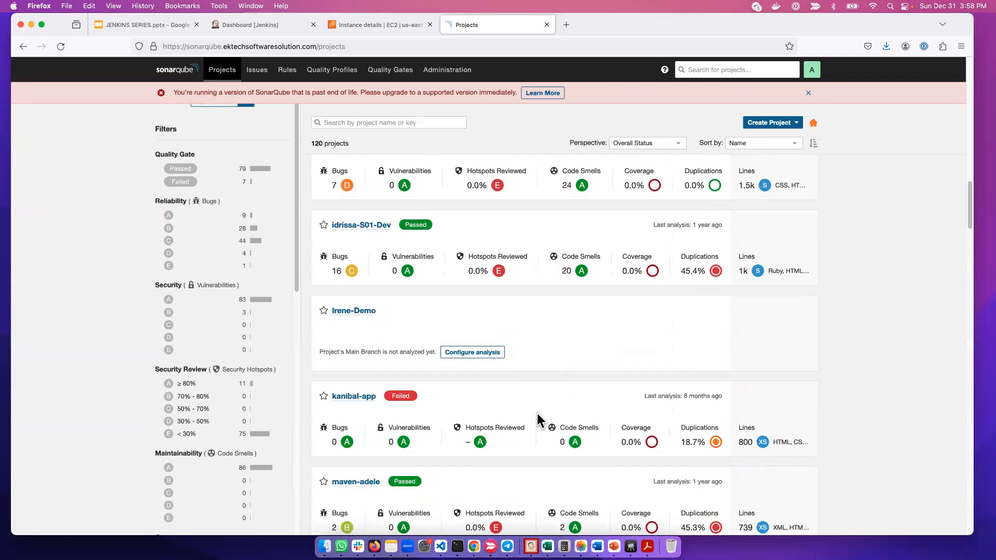
{"action": "scroll", "coordinate": [667, 356], "scroll_direction": "up", "scroll_amount": 20}
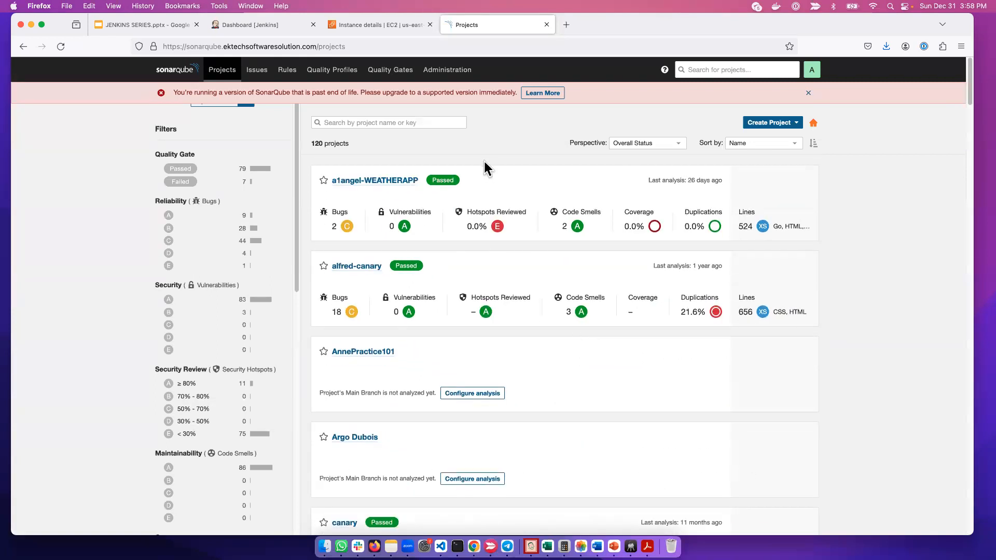
Switch to Jenkins and search the installed plugins for "sonar"
{"action": "left_click", "coordinate": [282, 25]}
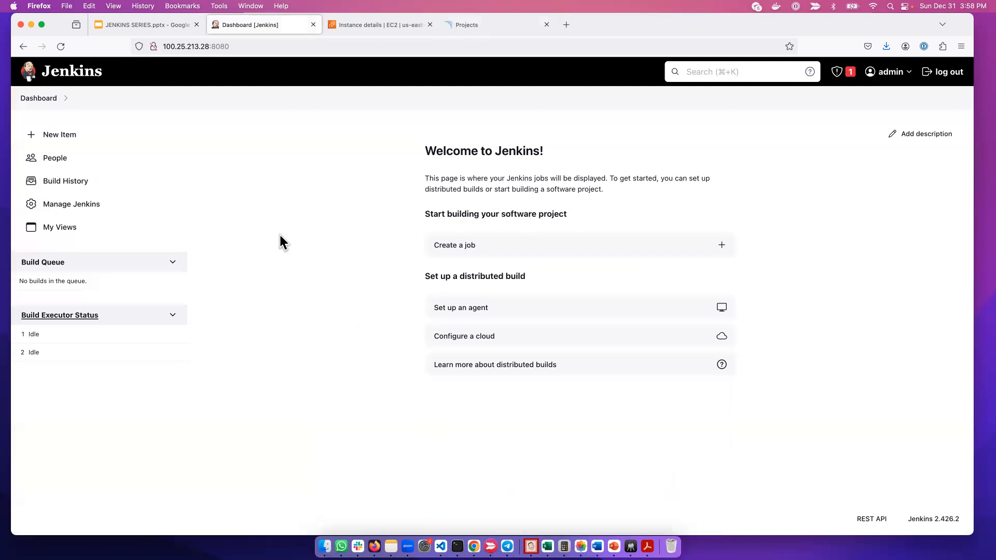
{"action": "left_click", "coordinate": [41, 100]}
{"action": "left_click", "coordinate": [73, 205]}
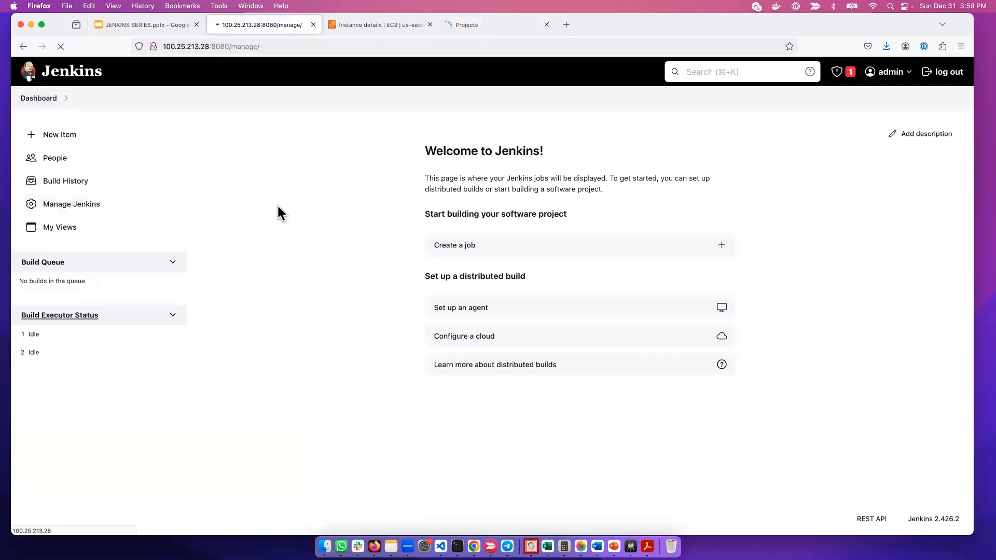
{"action": "left_click", "coordinate": [675, 271]}
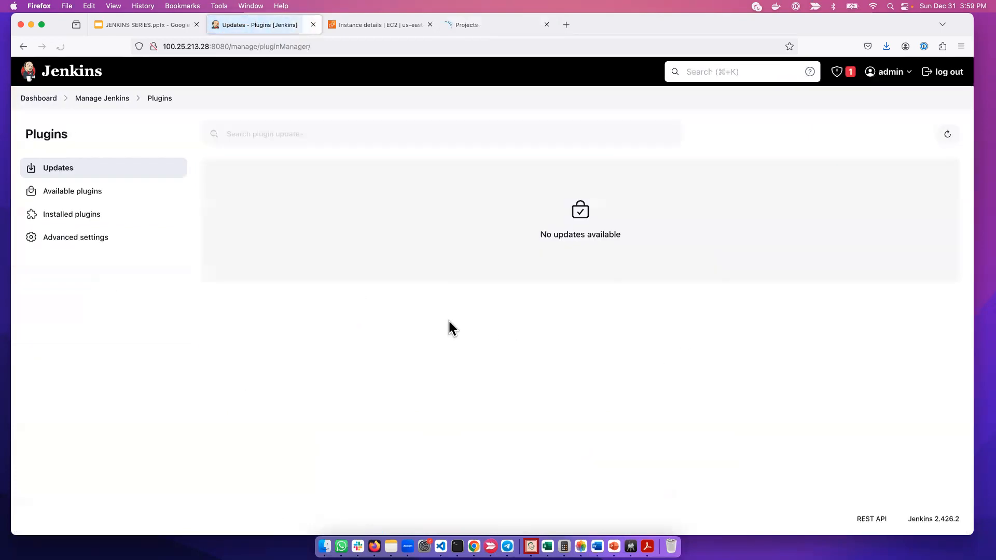
{"action": "left_click", "coordinate": [65, 219]}
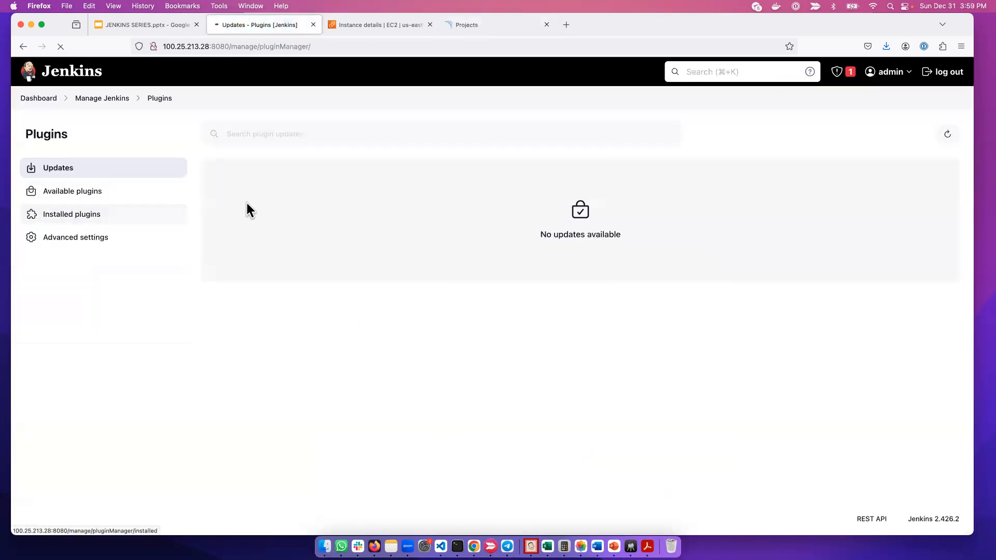
{"action": "type", "text": "sonar"}
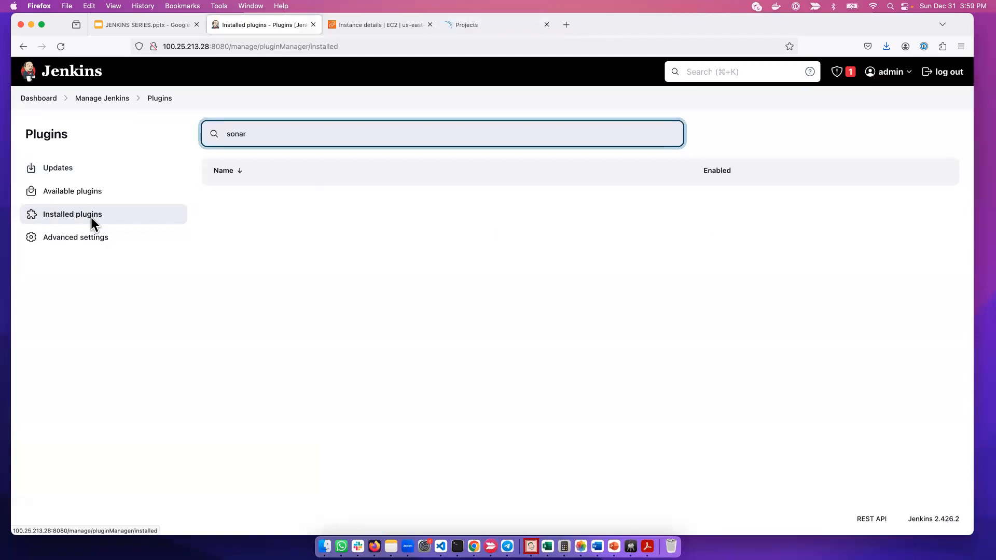
Search the Jenkins System configuration page for "sonar" and check its sections for any SonarQube settings
{"action": "left_click", "coordinate": [30, 100]}
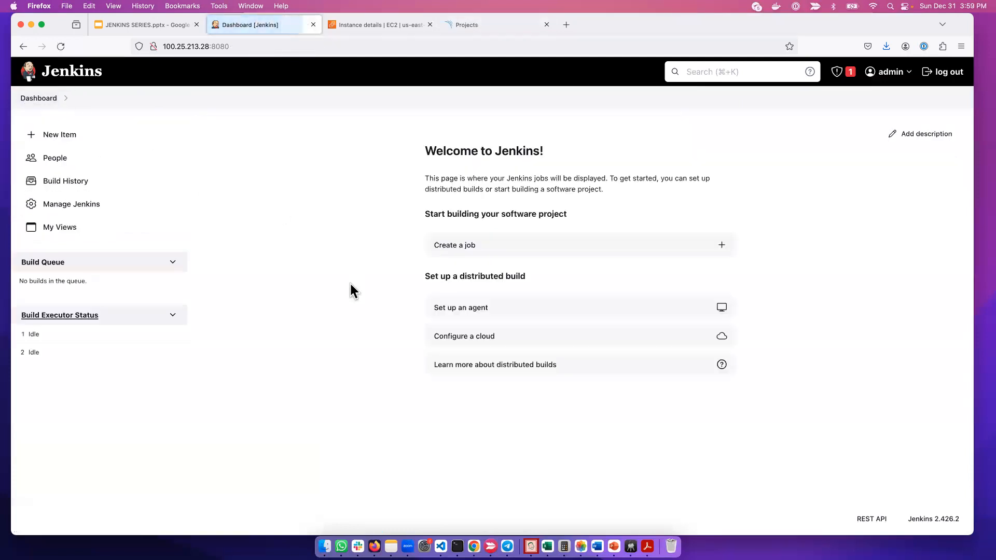
{"action": "left_click", "coordinate": [57, 205]}
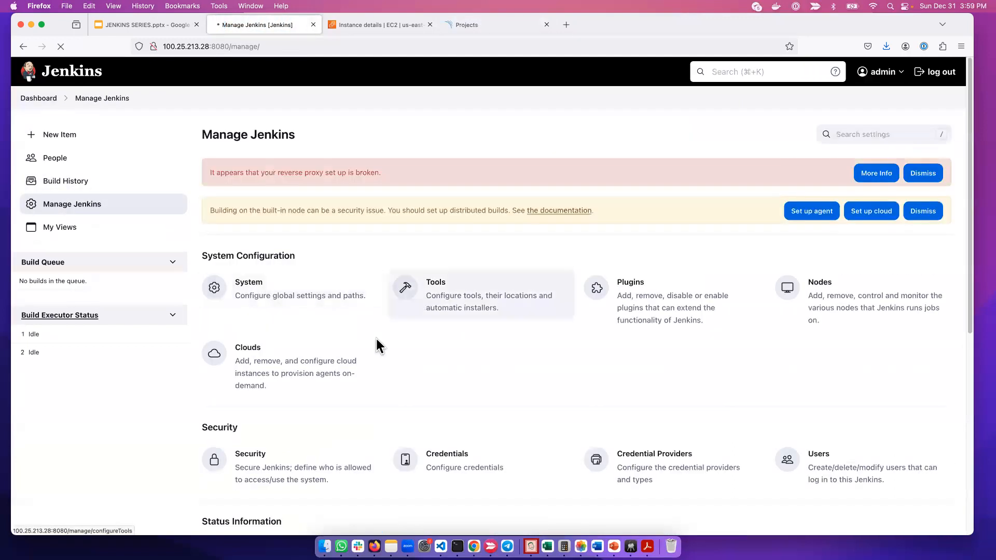
{"action": "scroll", "coordinate": [353, 363], "scroll_direction": "down", "scroll_amount": 5}
{"action": "scroll", "coordinate": [285, 369], "scroll_direction": "up", "scroll_amount": 5}
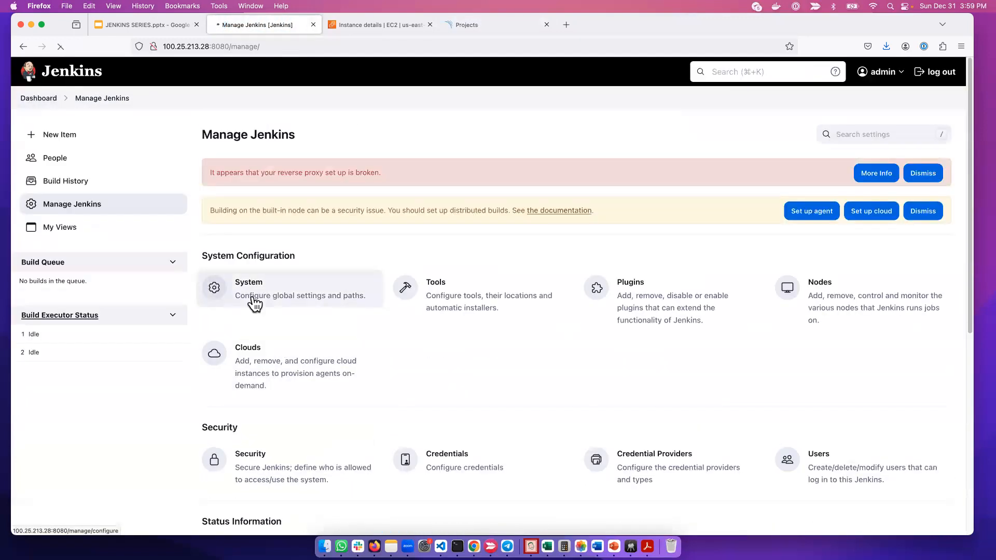
{"action": "scroll", "coordinate": [348, 429], "scroll_direction": "down", "scroll_amount": 10}
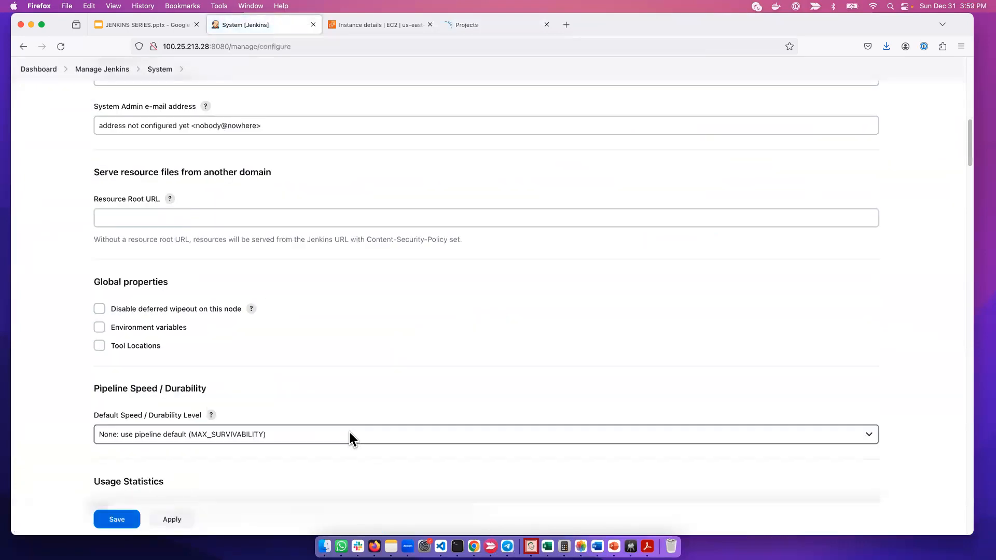
{"action": "scroll", "coordinate": [351, 438], "scroll_direction": "down", "scroll_amount": 2}
{"action": "key", "text": "super+f"}
{"action": "type", "text": "sona"}
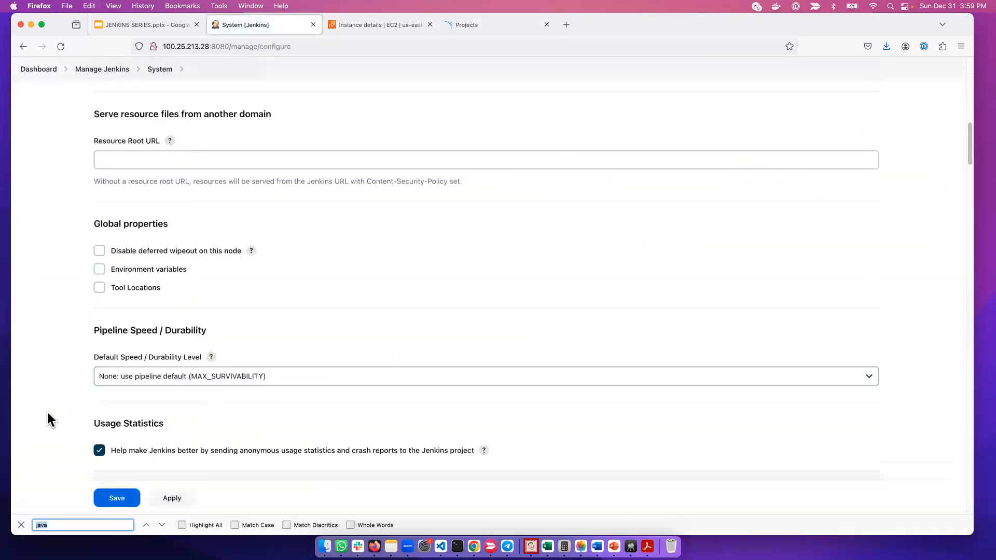
{"action": "type", "text": "r"}
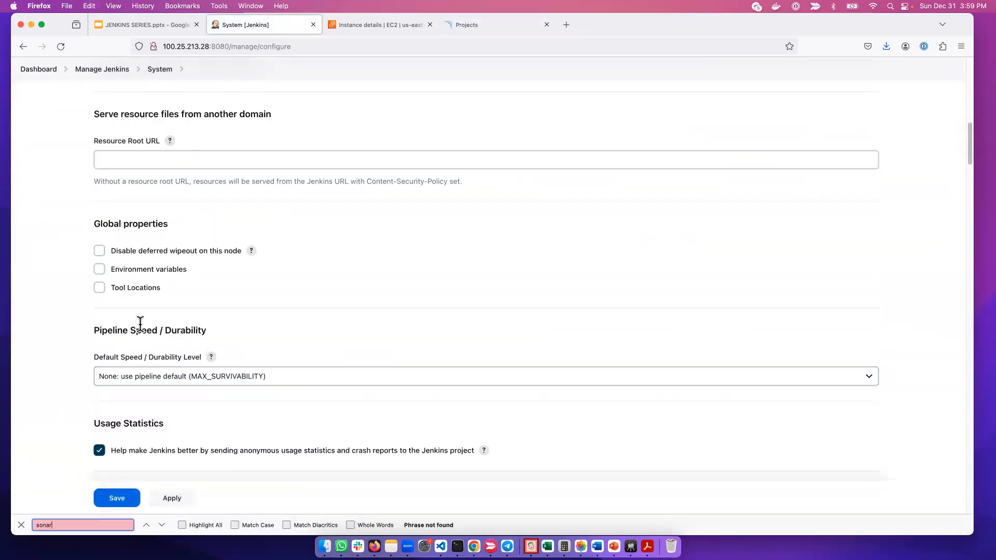
{"action": "scroll", "coordinate": [140, 323], "scroll_direction": "up", "scroll_amount": 1}
{"action": "scroll", "coordinate": [385, 354], "scroll_direction": "up", "scroll_amount": 8}
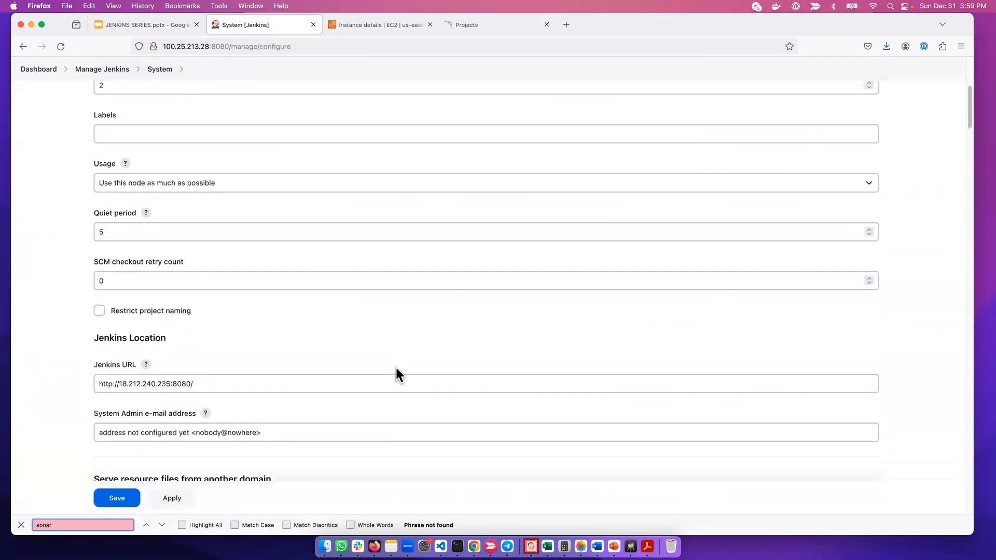
{"action": "scroll", "coordinate": [396, 371], "scroll_direction": "down", "scroll_amount": 20}
{"action": "scroll", "coordinate": [396, 379], "scroll_direction": "down", "scroll_amount": 10}
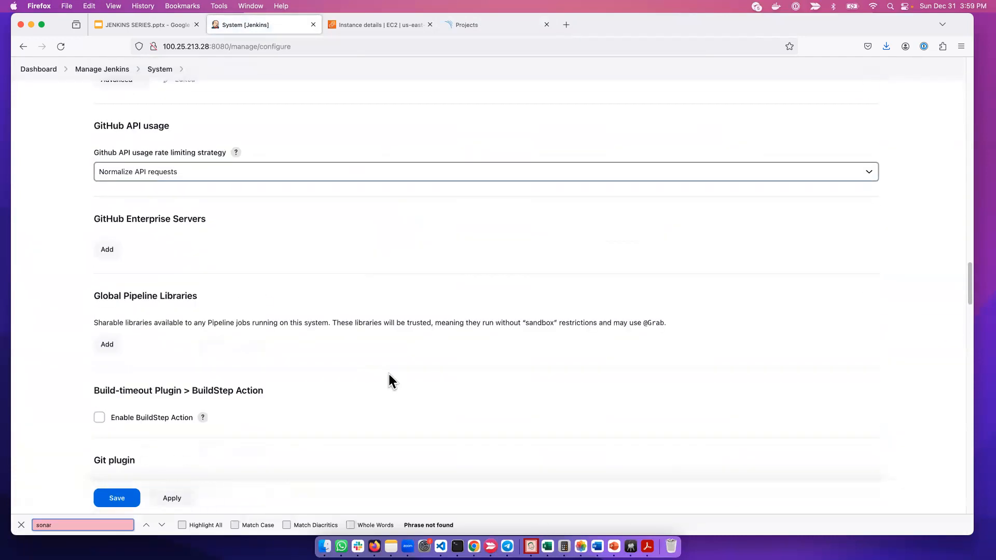
{"action": "scroll", "coordinate": [390, 382], "scroll_direction": "up", "scroll_amount": 7}
{"action": "scroll", "coordinate": [391, 382], "scroll_direction": "up", "scroll_amount": 20}
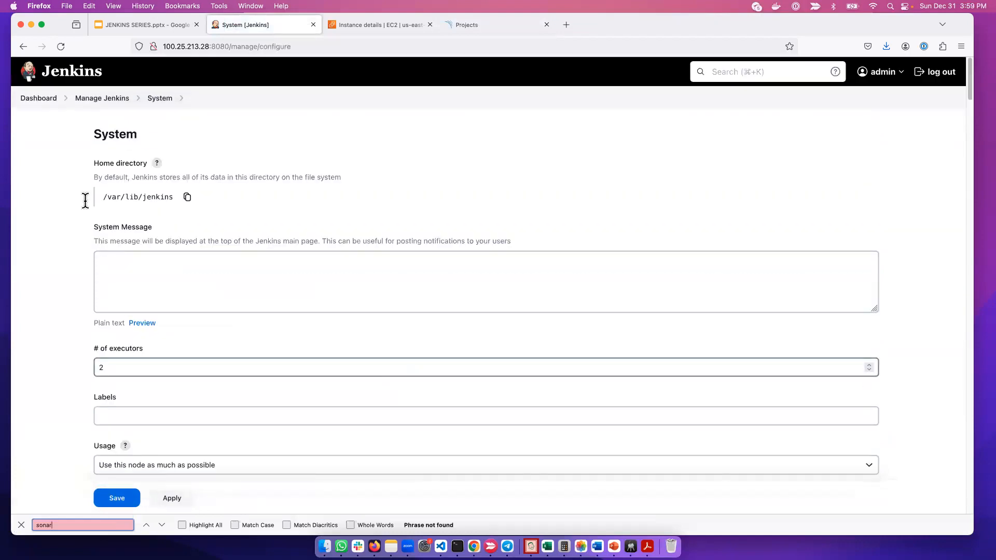
Search the available Jenkins plugins for "sonar" and install the SonarQube Scanner plugin
{"action": "left_click", "coordinate": [49, 101]}
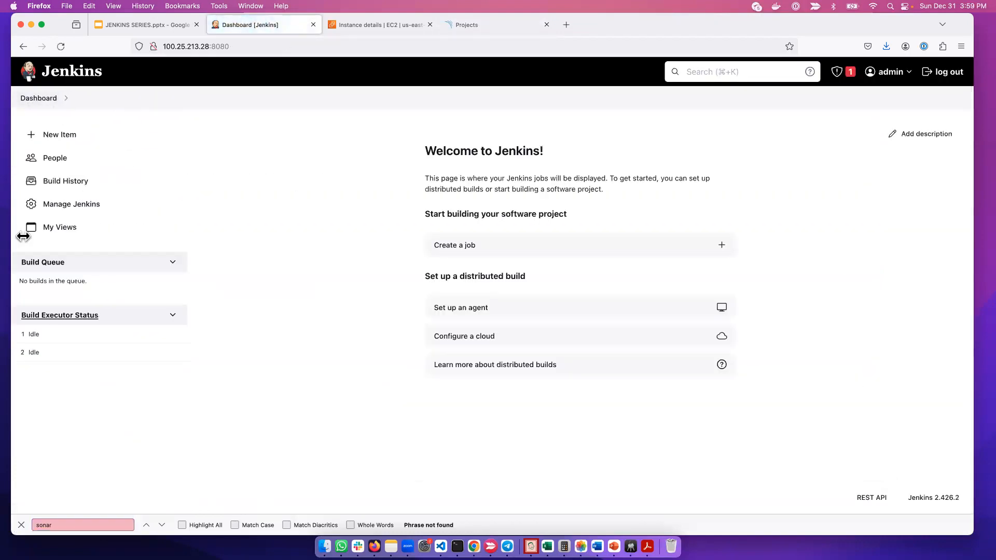
{"action": "left_click", "coordinate": [64, 202]}
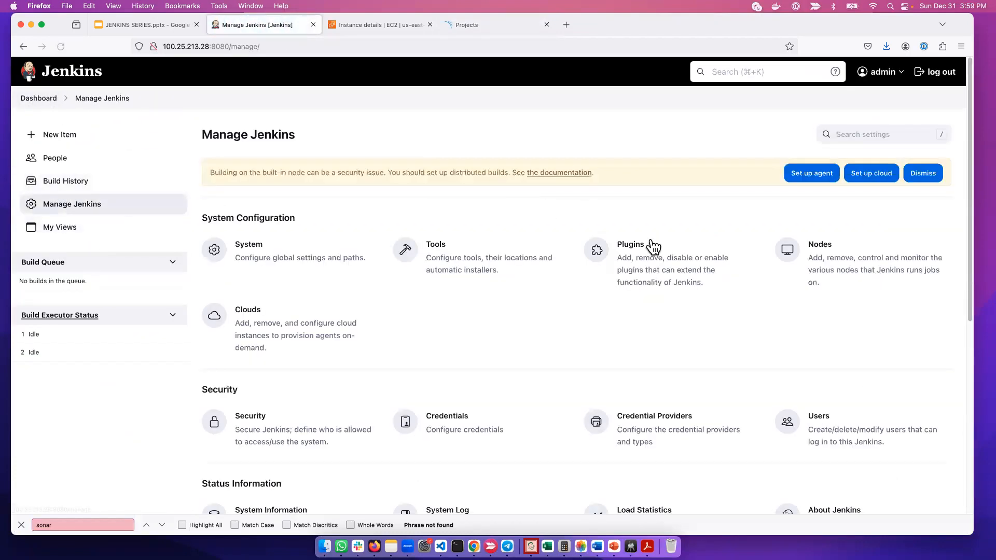
{"action": "left_click", "coordinate": [650, 244]}
{"action": "left_click", "coordinate": [85, 193]}
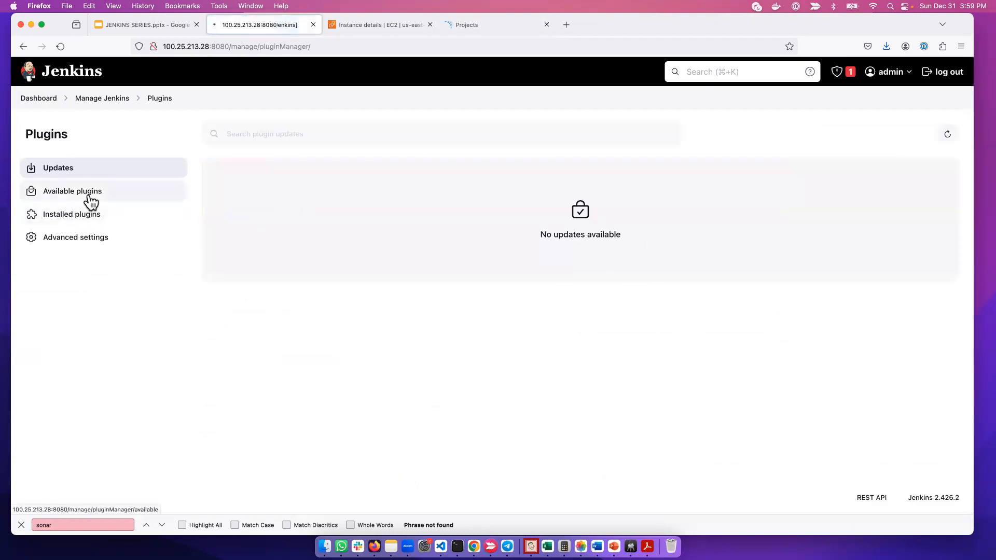
{"action": "type", "text": "sonar"}
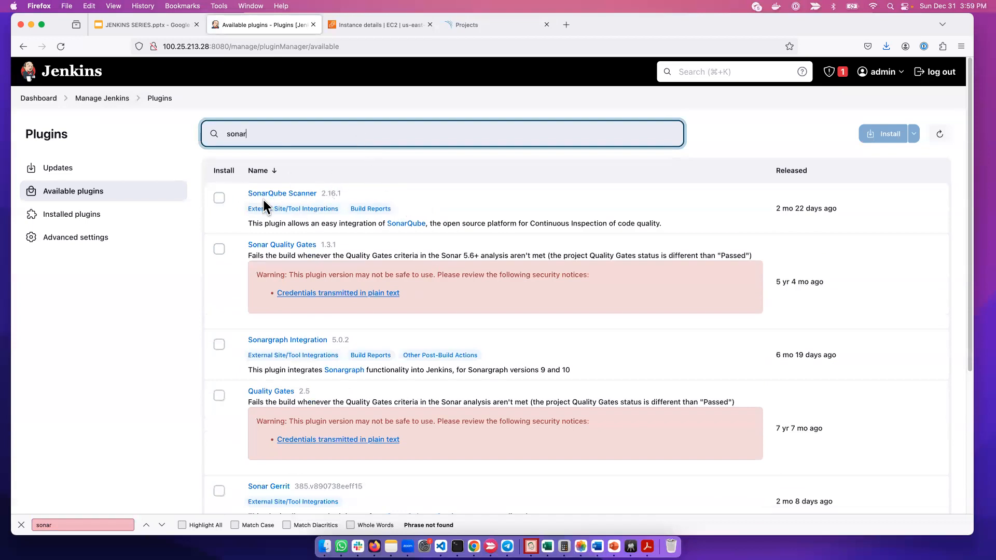
{"action": "left_click", "coordinate": [219, 198]}
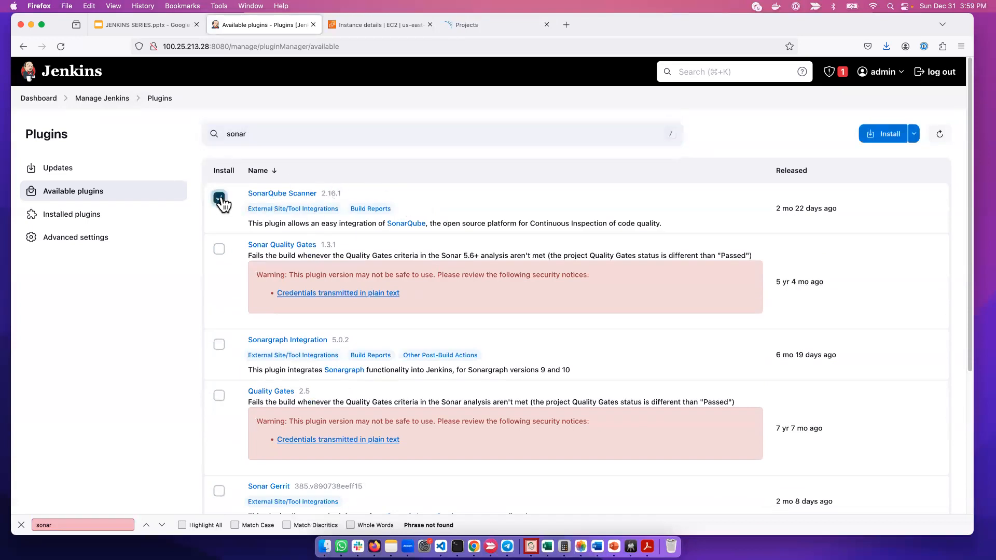
{"action": "left_click", "coordinate": [876, 136]}
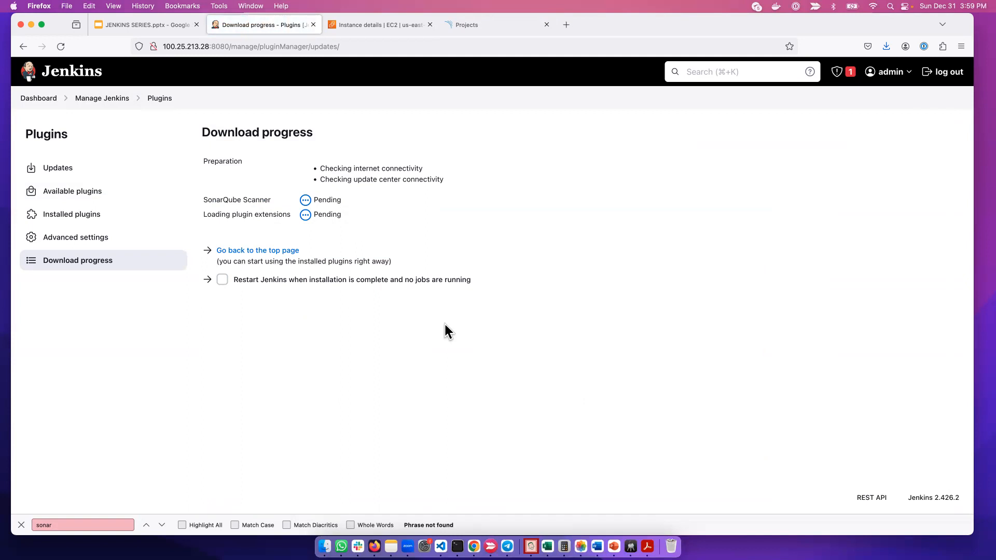
Find the SonarQube servers section in the Jenkins System configuration and enable its Environment variables option
{"action": "left_click", "coordinate": [246, 262]}
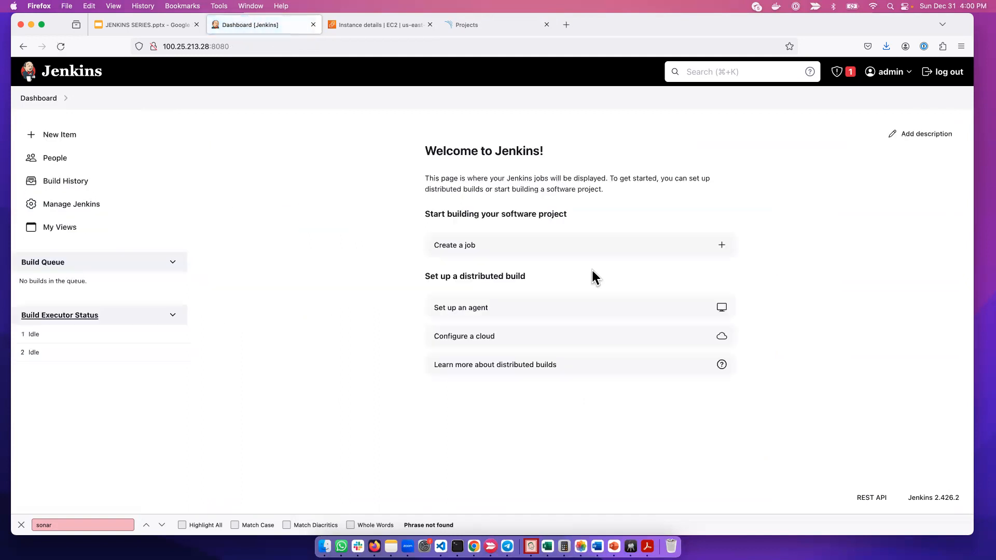
{"action": "left_click", "coordinate": [86, 207]}
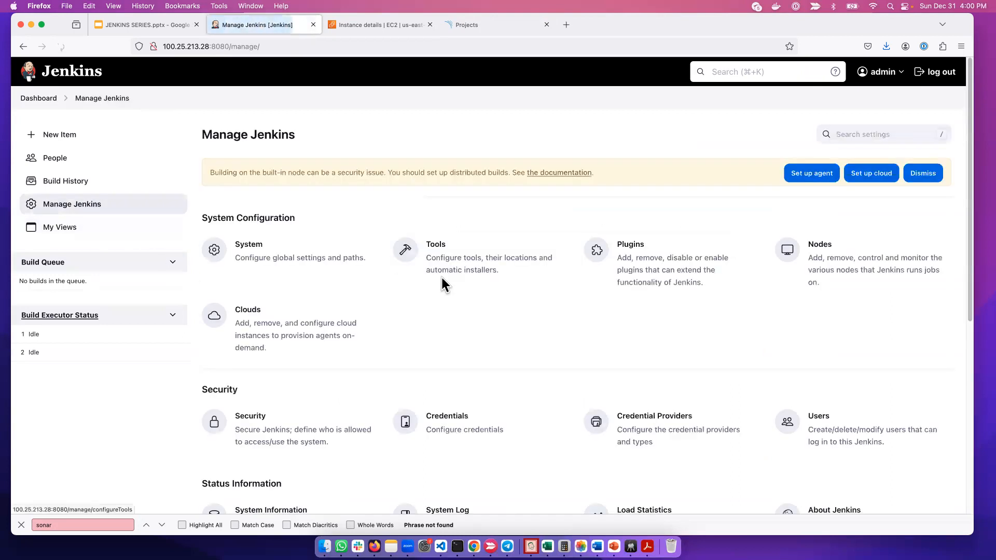
{"action": "left_click", "coordinate": [265, 264]}
{"action": "scroll", "coordinate": [301, 460], "scroll_direction": "down", "scroll_amount": 20}
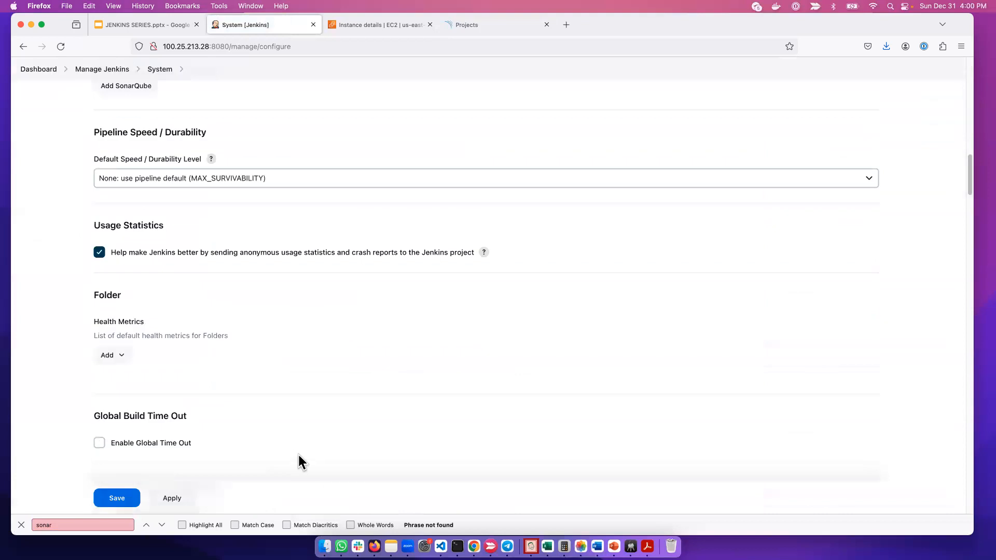
{"action": "left_click", "coordinate": [56, 525]}
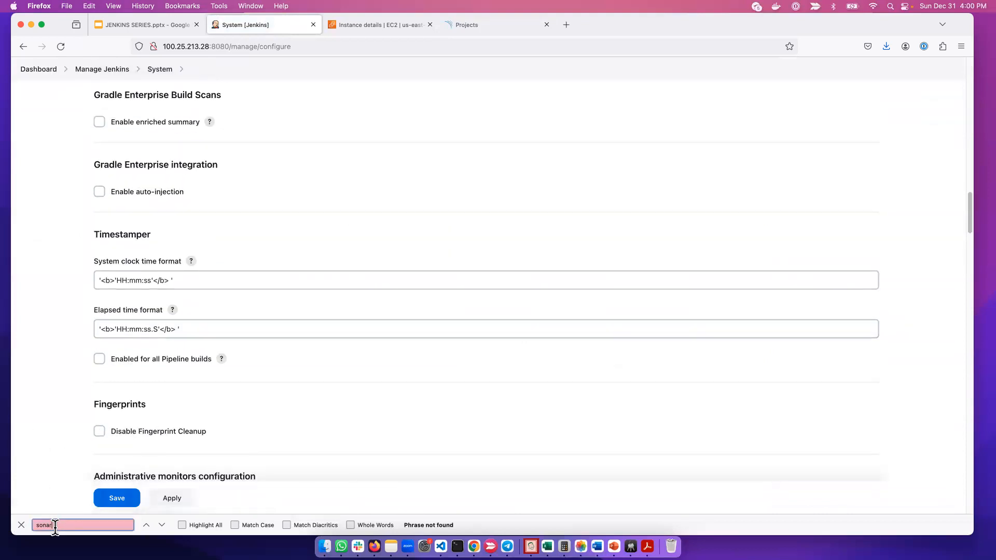
{"action": "key", "text": "Return"}
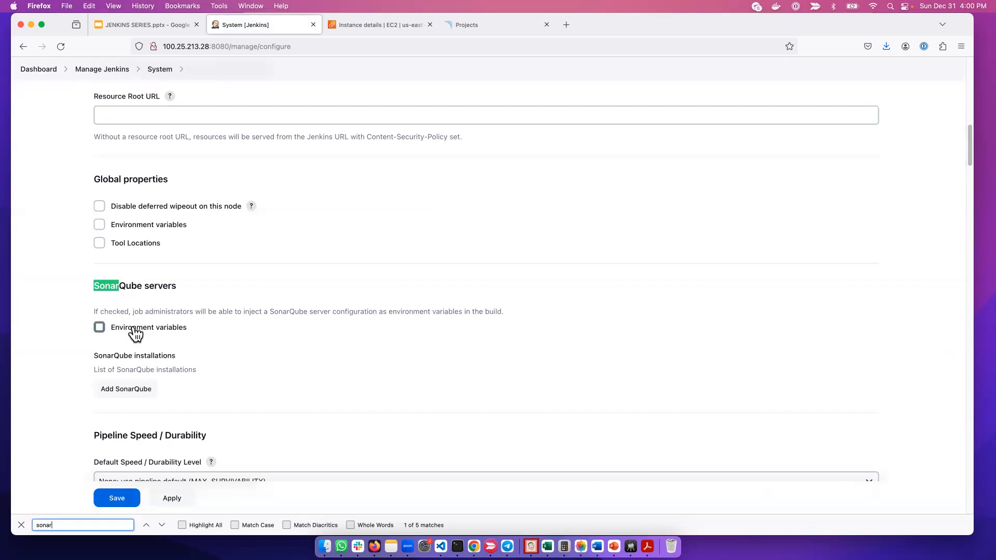
{"action": "left_click", "coordinate": [110, 330]}
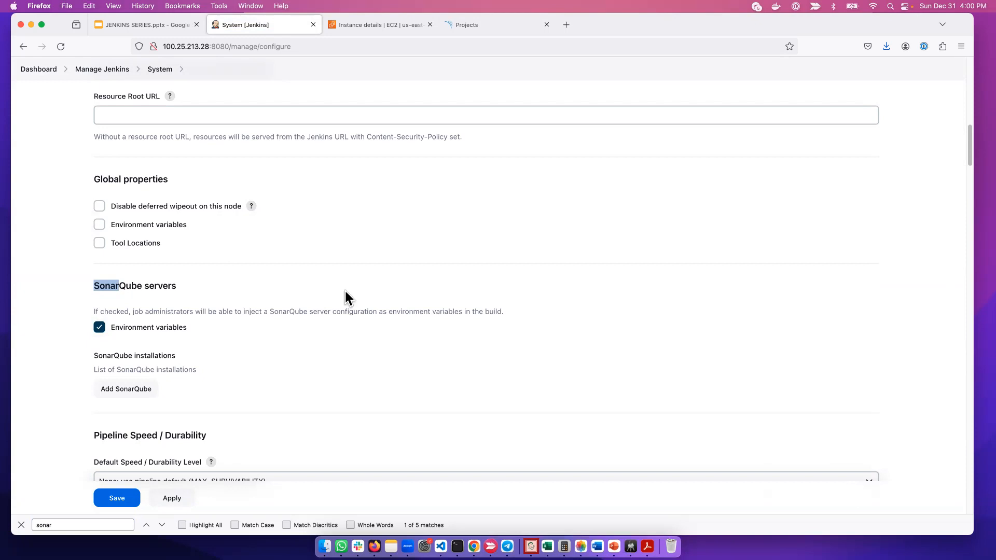
Add a SonarQube installation under SonarQube servers and name it sonarqube
{"action": "left_click", "coordinate": [132, 390]}
{"action": "scroll", "coordinate": [311, 407], "scroll_direction": "down", "scroll_amount": 3}
{"action": "left_click", "coordinate": [170, 330]}
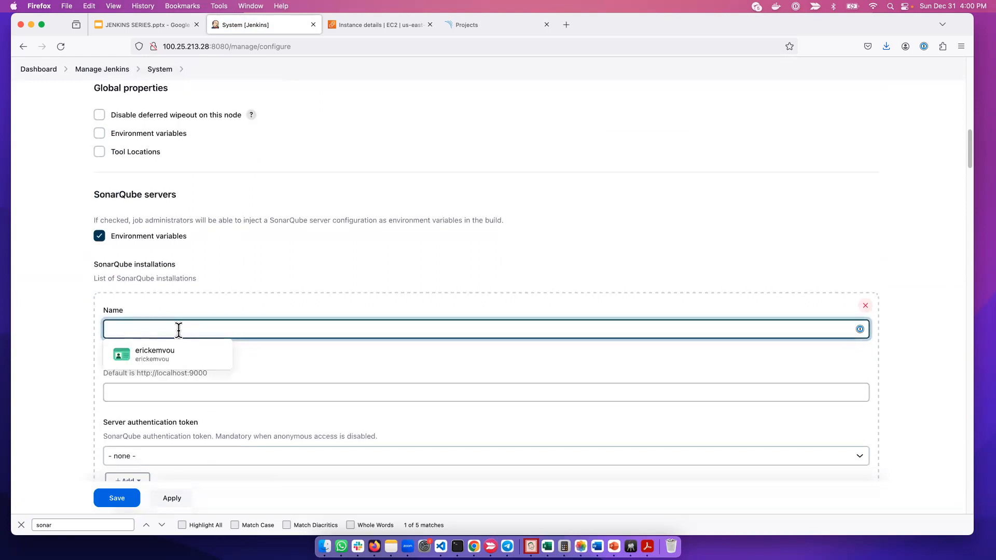
{"action": "type", "text": "sona"}
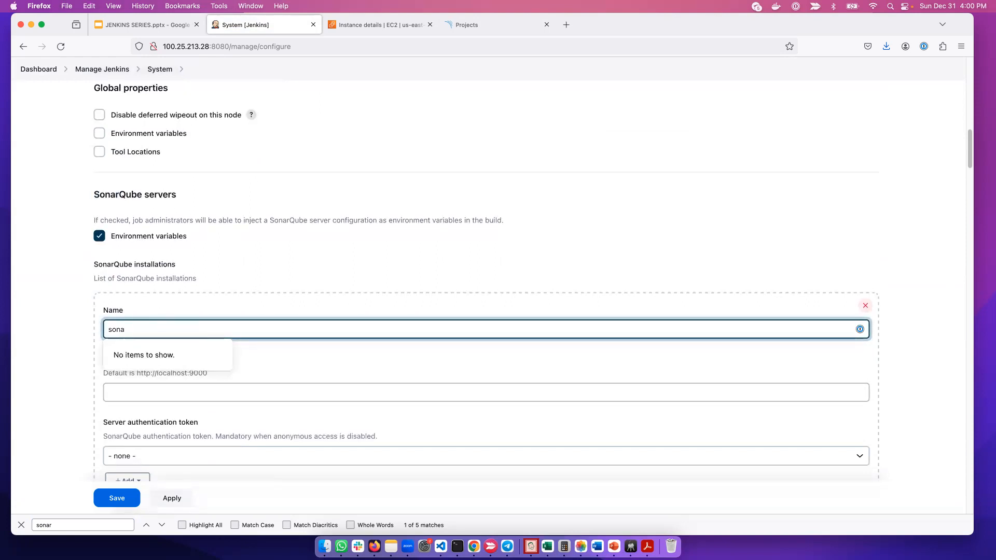
{"action": "type", "text": "rqube"}
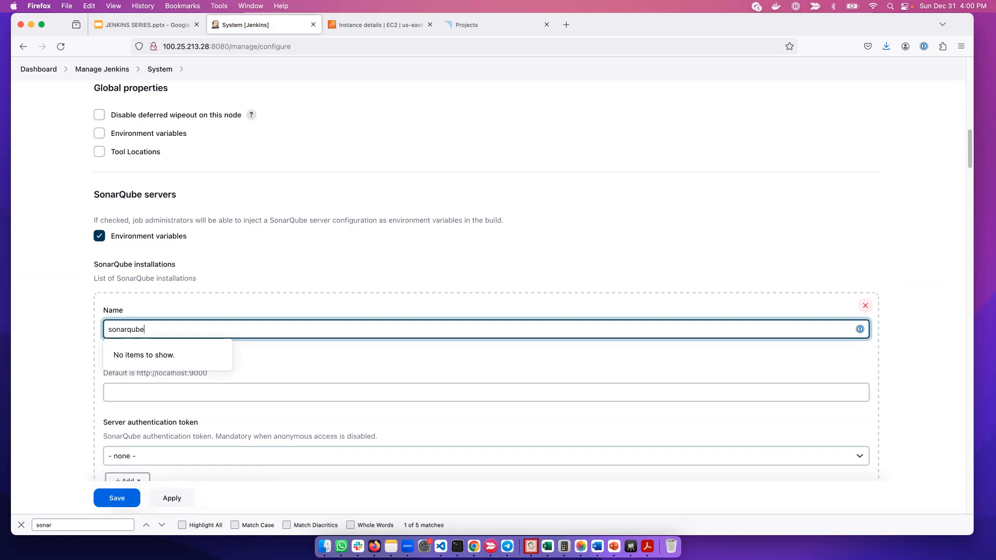
{"action": "left_click", "coordinate": [294, 389]}
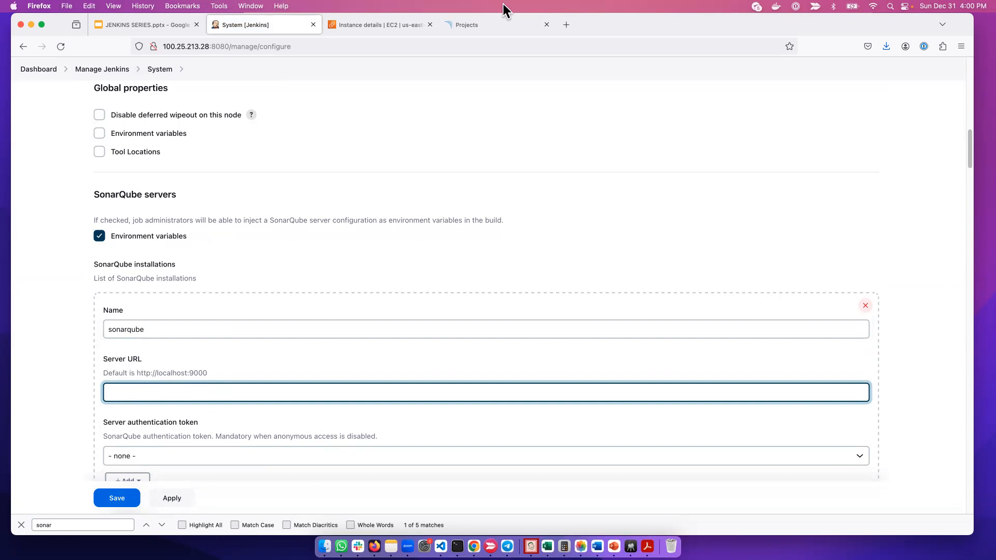
{"action": "left_click", "coordinate": [490, 25]}
{"action": "left_click", "coordinate": [367, 43]}
{"action": "left_click", "coordinate": [424, 47]}
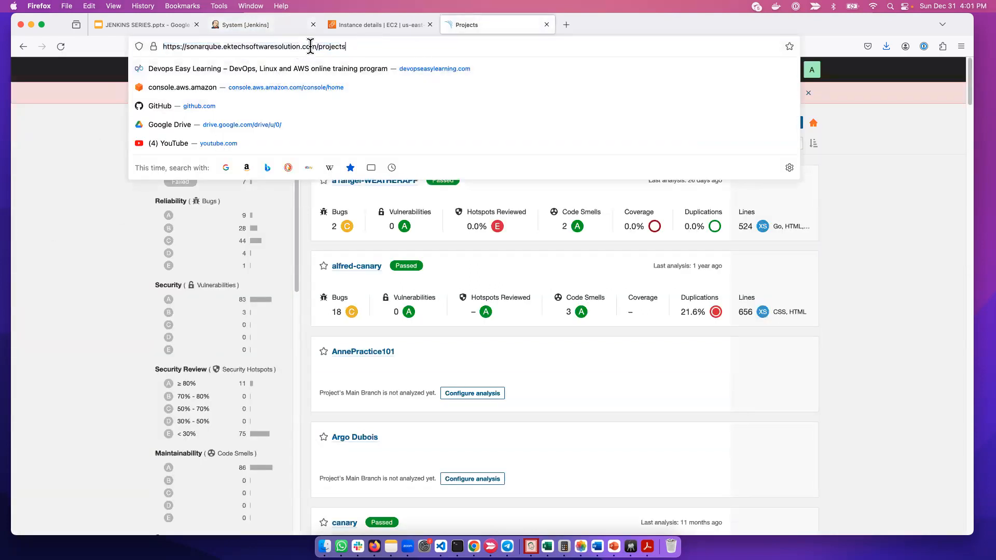
{"action": "left_click_drag", "start_coordinate": [318, 46], "coordinate": [153, 46]}
{"action": "key", "text": "super+c"}
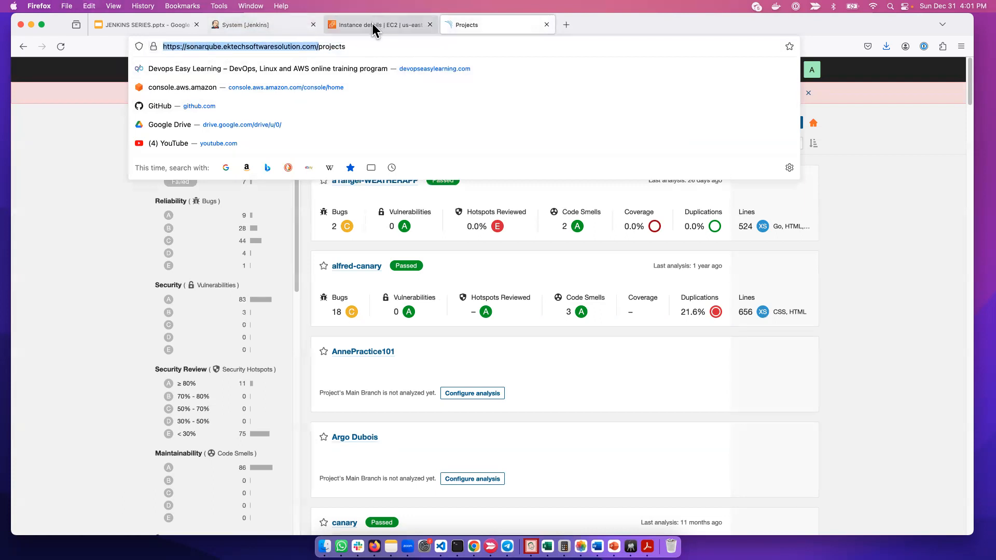
{"action": "left_click", "coordinate": [263, 25]}
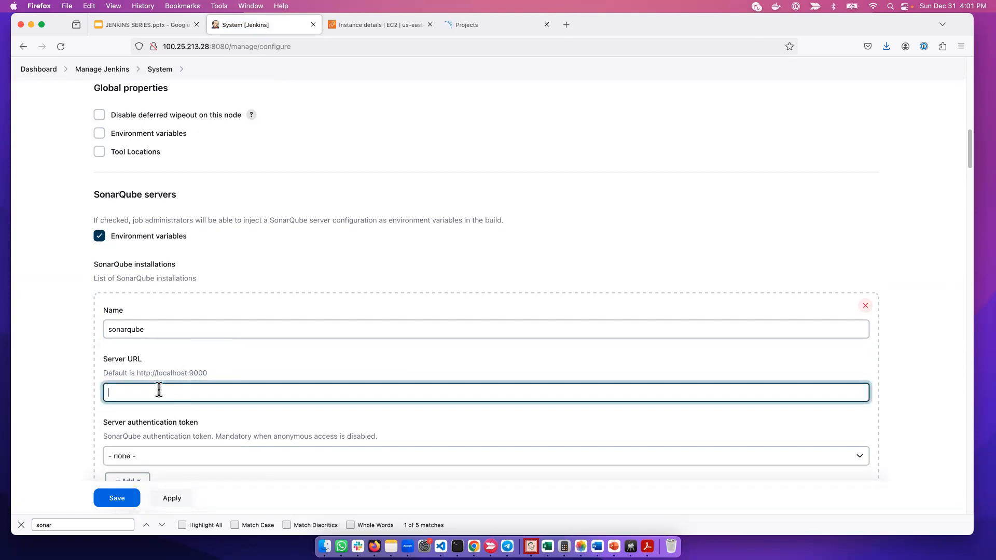
{"action": "key", "text": "super+v"}
Check the server authentication token options for the SonarQube installation, then apply and save the System configuration
{"action": "scroll", "coordinate": [316, 405], "scroll_direction": "down", "scroll_amount": 4}
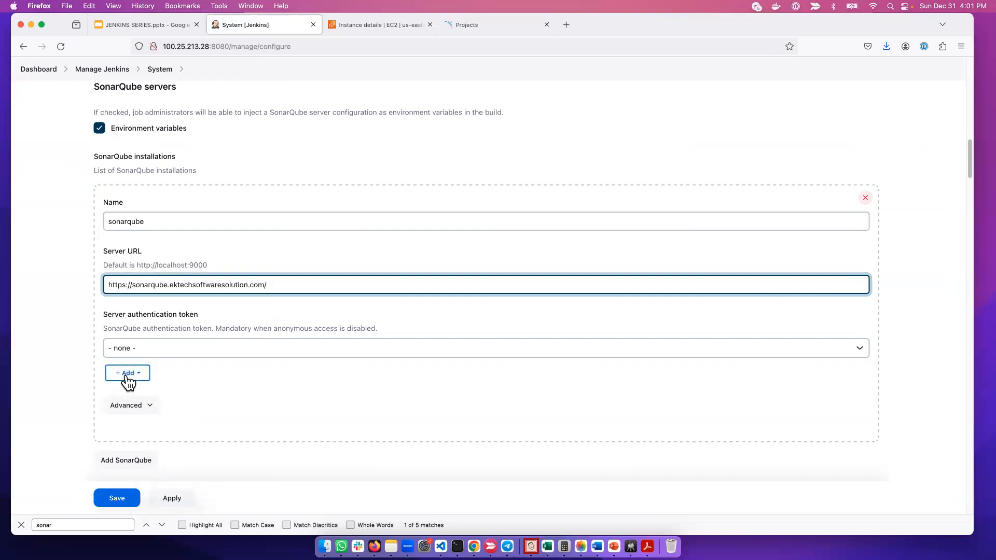
{"action": "left_click", "coordinate": [148, 343]}
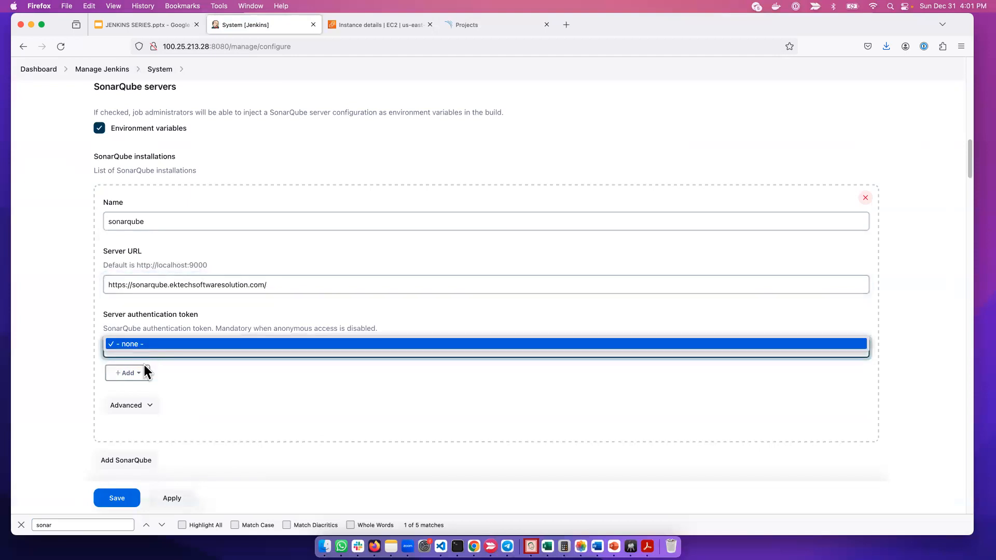
{"action": "left_click", "coordinate": [140, 381]}
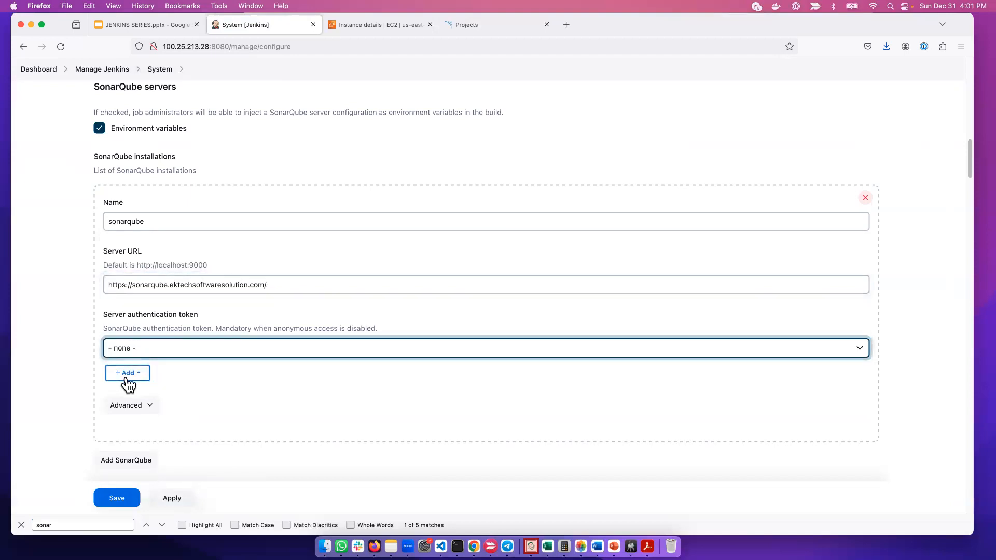
{"action": "left_click", "coordinate": [134, 384]}
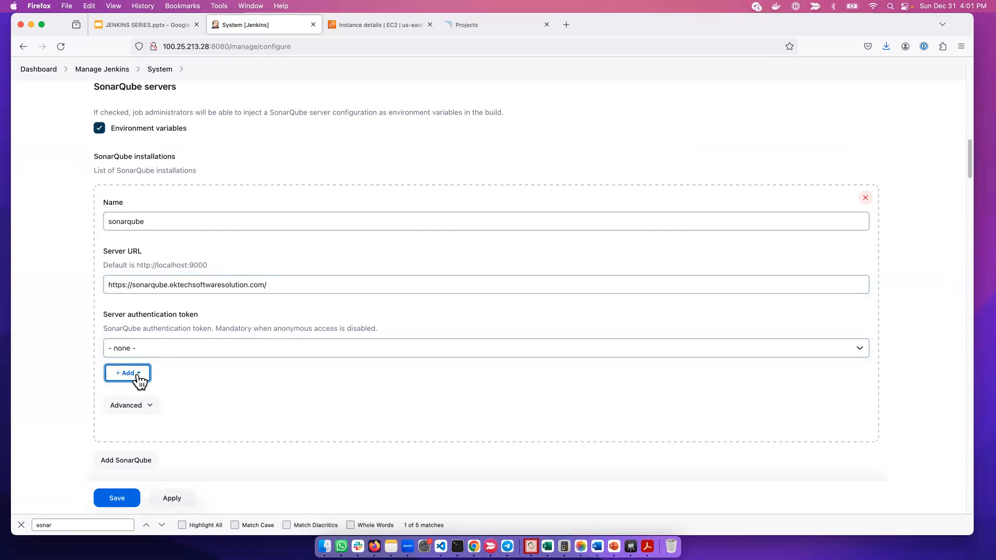
{"action": "left_click", "coordinate": [227, 369]}
{"action": "left_click", "coordinate": [146, 372]}
{"action": "left_click", "coordinate": [178, 501]}
{"action": "left_click", "coordinate": [130, 505]}
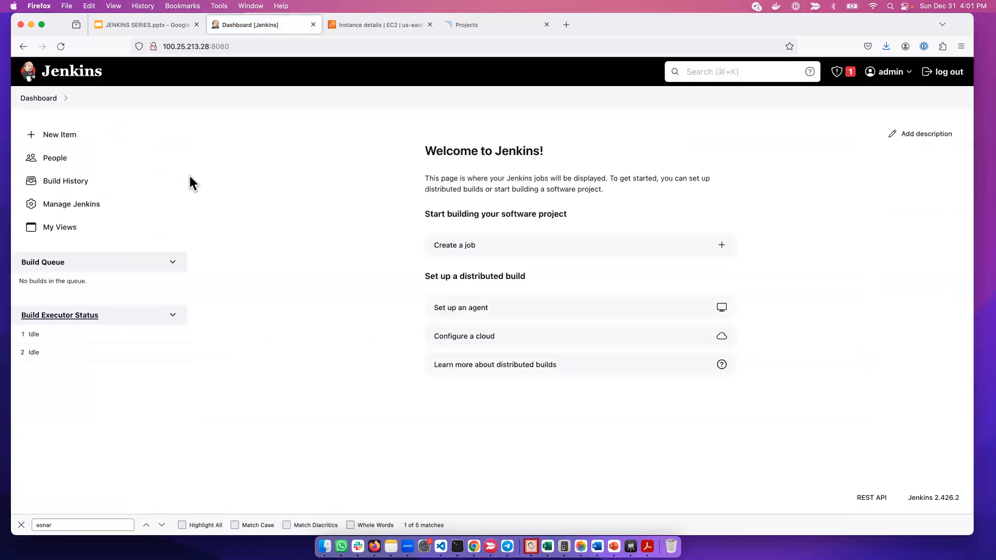
Open the global credentials domain from the Jenkins management settings and start a new credential
{"action": "left_click", "coordinate": [88, 210]}
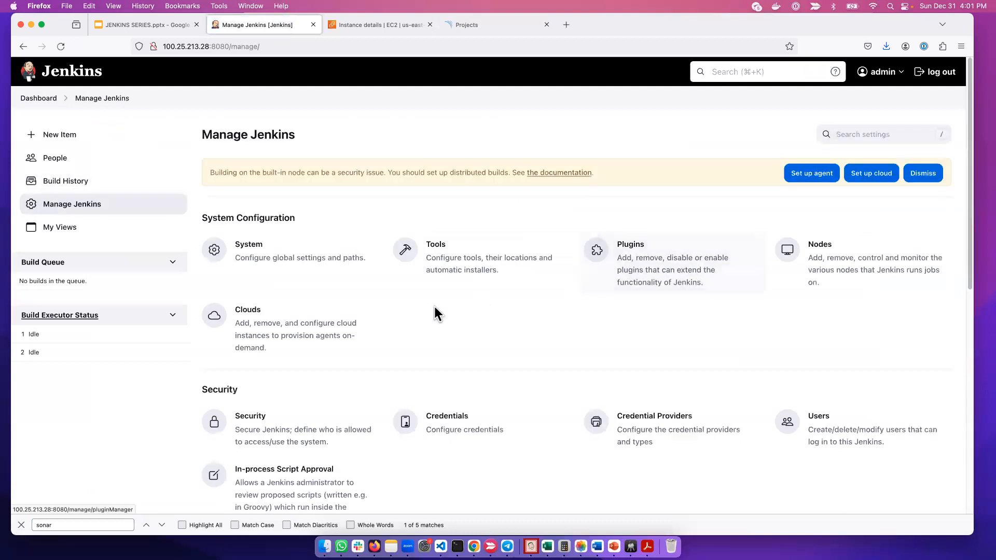
{"action": "scroll", "coordinate": [431, 369], "scroll_direction": "down", "scroll_amount": 2}
{"action": "left_click", "coordinate": [459, 389]}
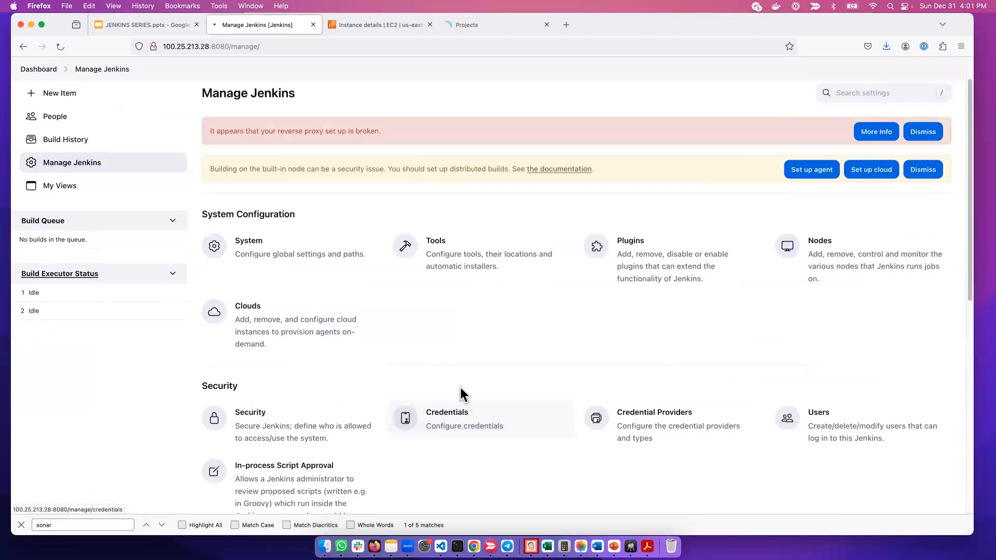
{"action": "left_click", "coordinate": [169, 278]}
{"action": "left_click", "coordinate": [170, 196]}
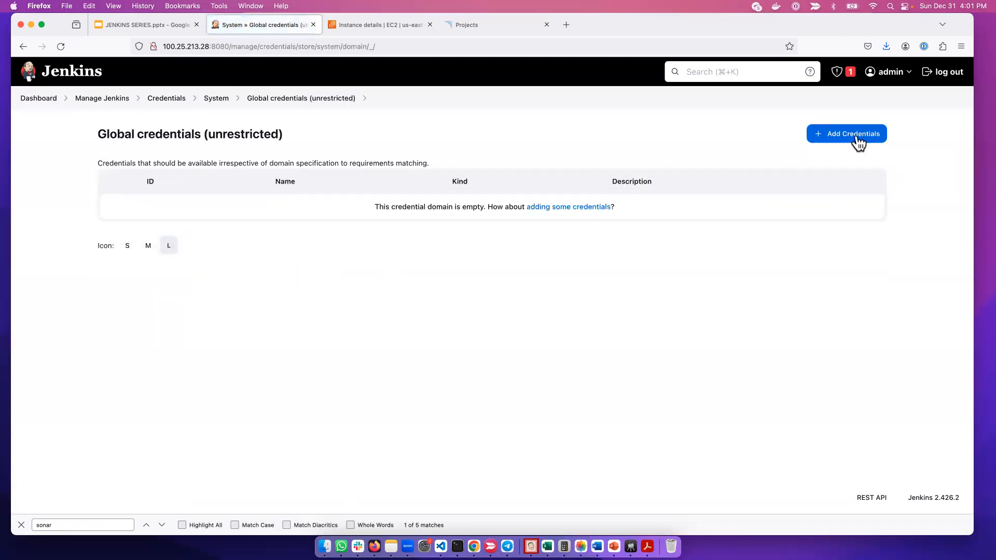
{"action": "left_click", "coordinate": [856, 136]}
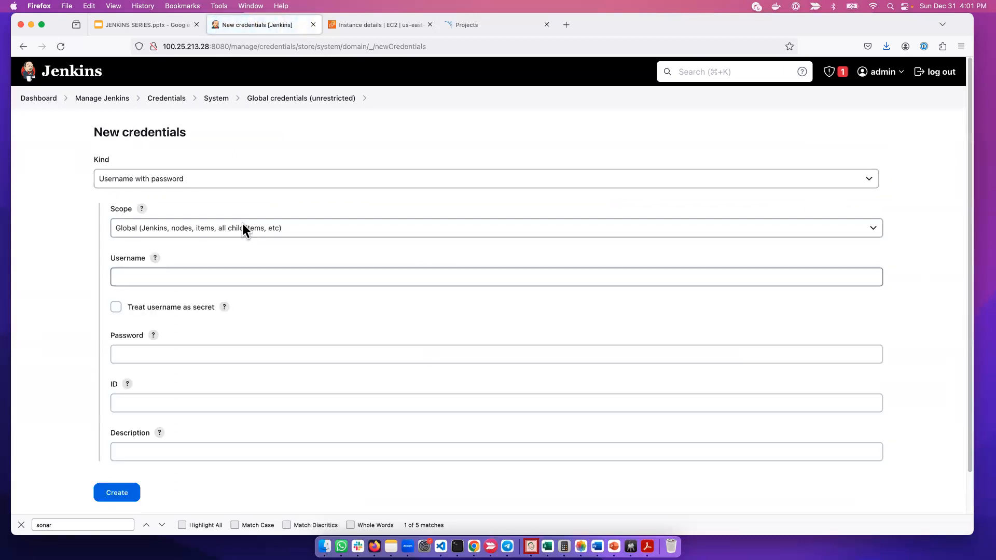
Keep the new credential's scope as Global and set its kind to Secret text
{"action": "left_click", "coordinate": [242, 224]}
{"action": "left_click", "coordinate": [201, 186]}
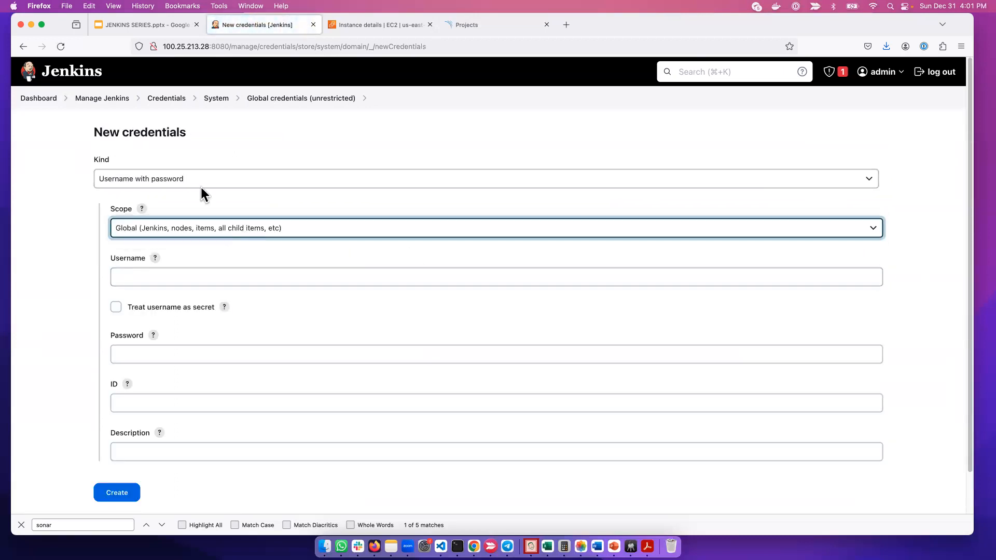
{"action": "left_click", "coordinate": [201, 184]}
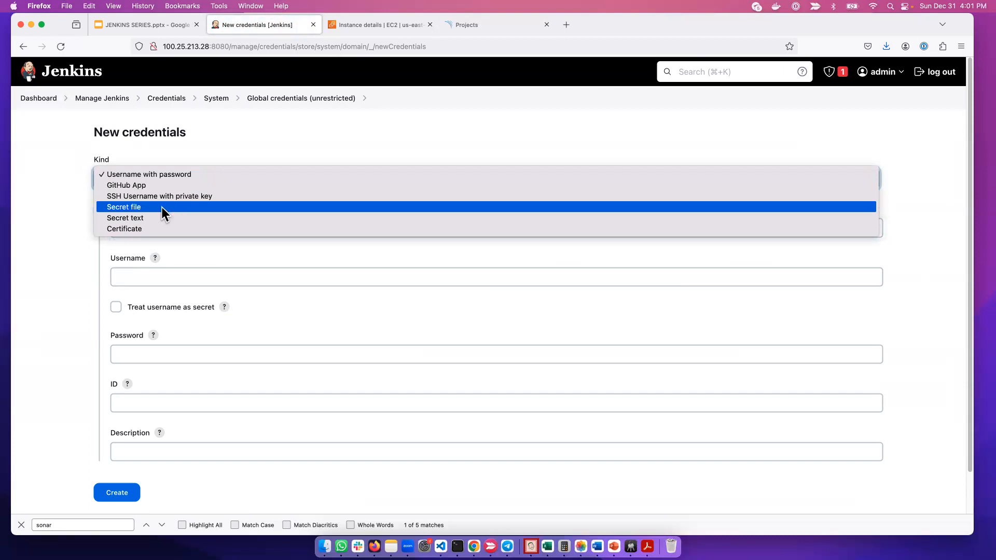
{"action": "left_click", "coordinate": [152, 216]}
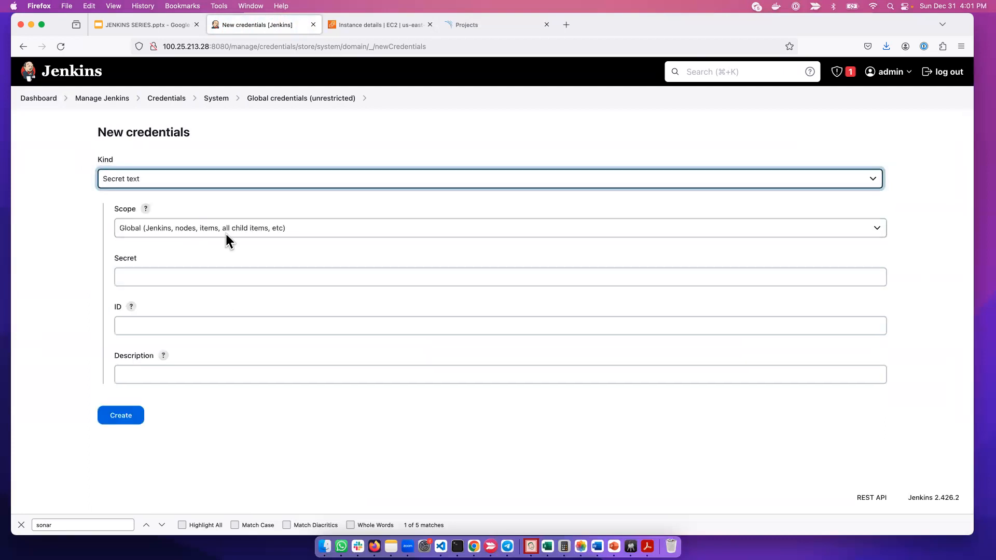
Switch to SonarQube, generate a token named sonarqube-jenkins in the account's security settings and copy it
{"action": "left_click", "coordinate": [477, 28]}
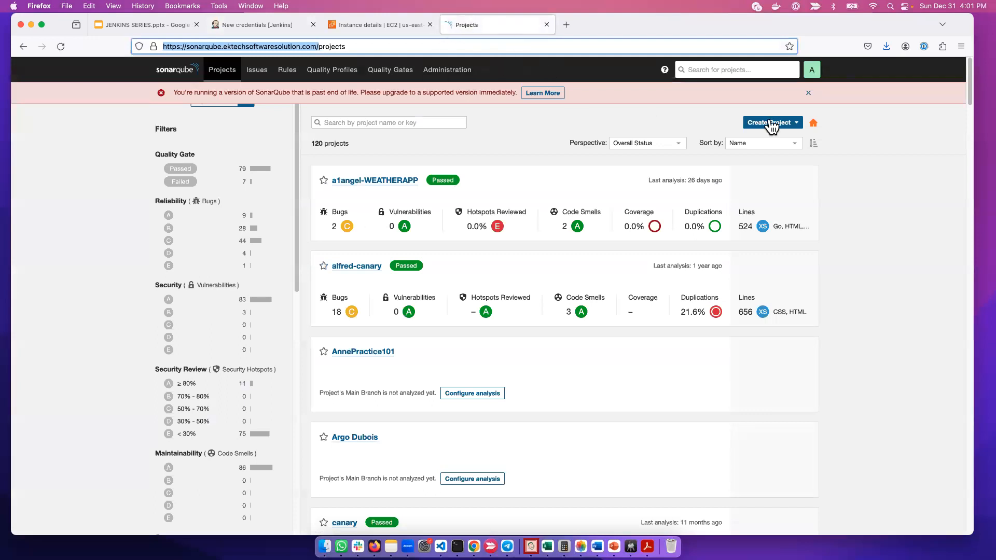
{"action": "left_click", "coordinate": [809, 70]}
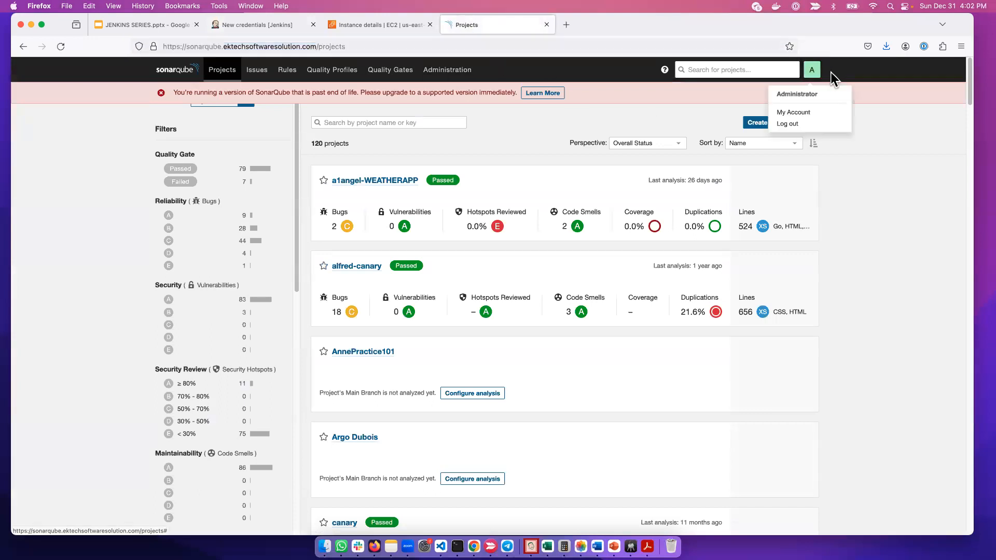
{"action": "left_click", "coordinate": [819, 118]}
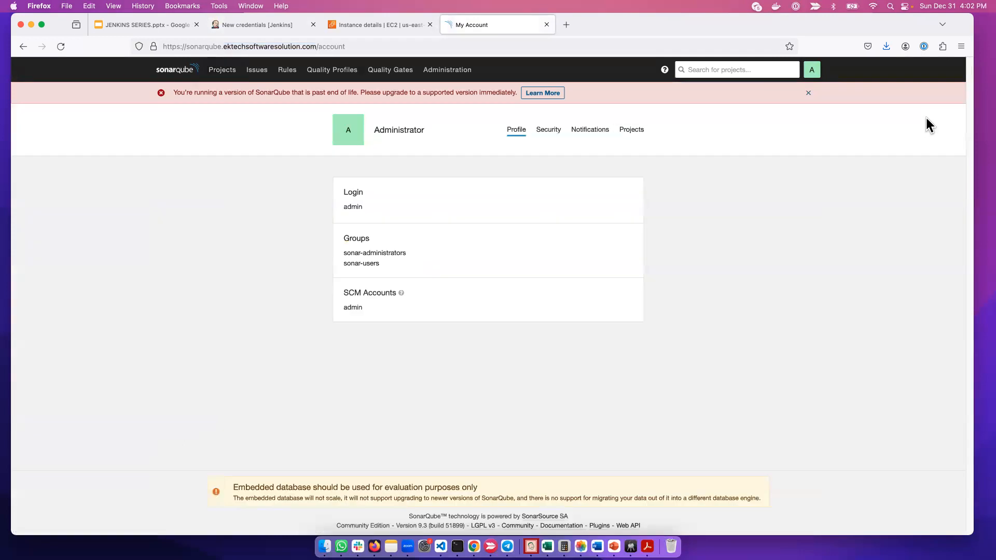
{"action": "left_click", "coordinate": [553, 134]}
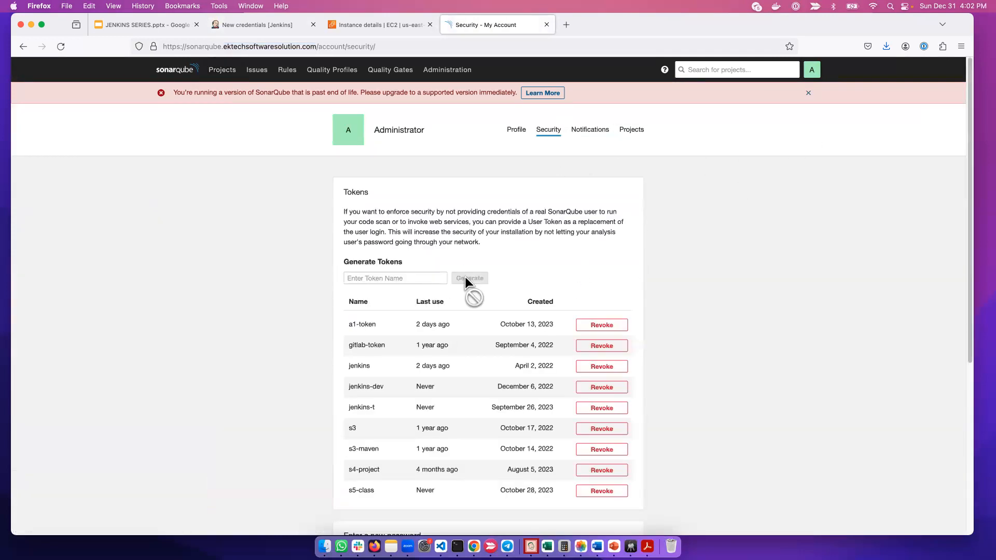
{"action": "left_click", "coordinate": [384, 280]}
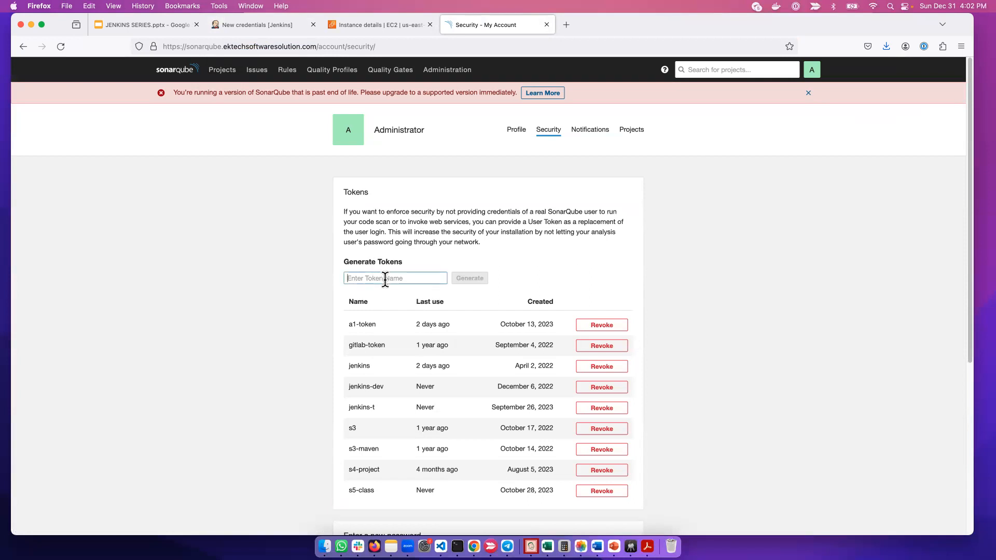
{"action": "type", "text": "sonarqube-jenkins"}
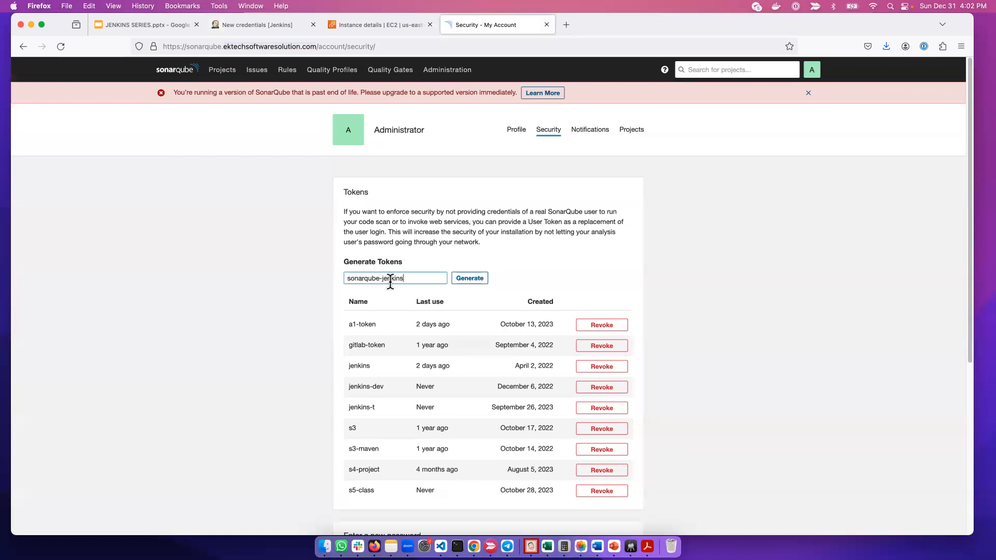
{"action": "left_click", "coordinate": [470, 278]}
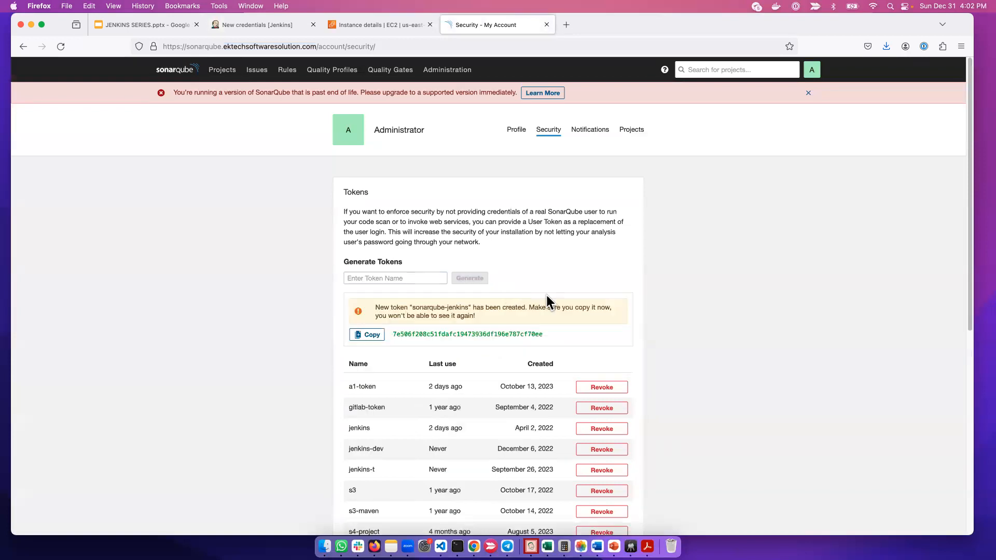
{"action": "left_click", "coordinate": [369, 335]}
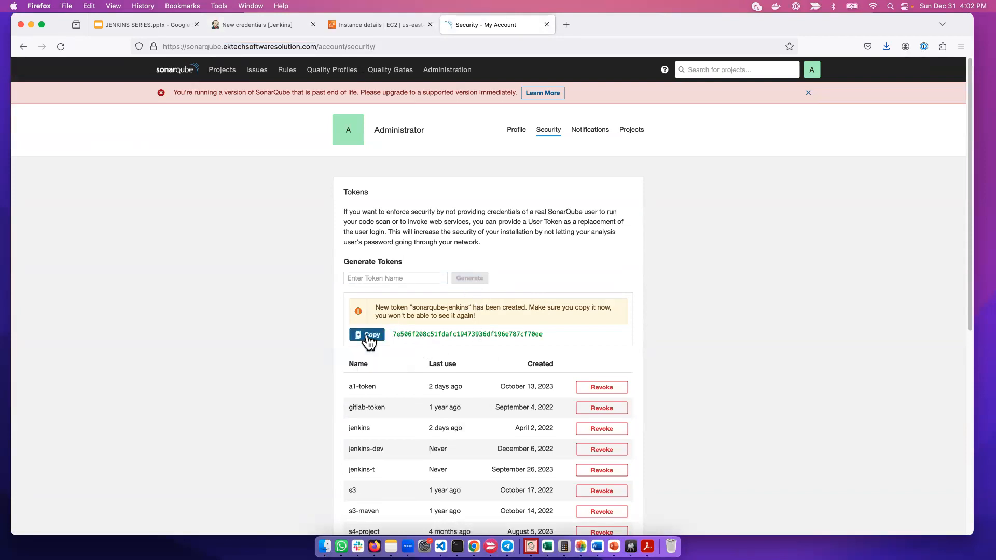
Switch back to Jenkins, paste the SonarQube token as the secret, and create the credential with ID and description sonarqube
{"action": "left_click", "coordinate": [260, 26]}
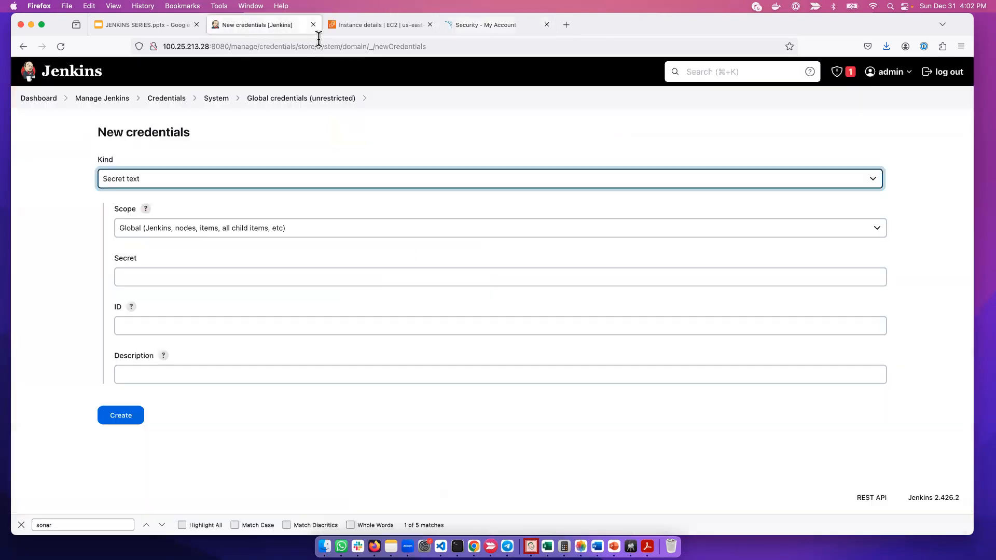
{"action": "left_click", "coordinate": [145, 275]}
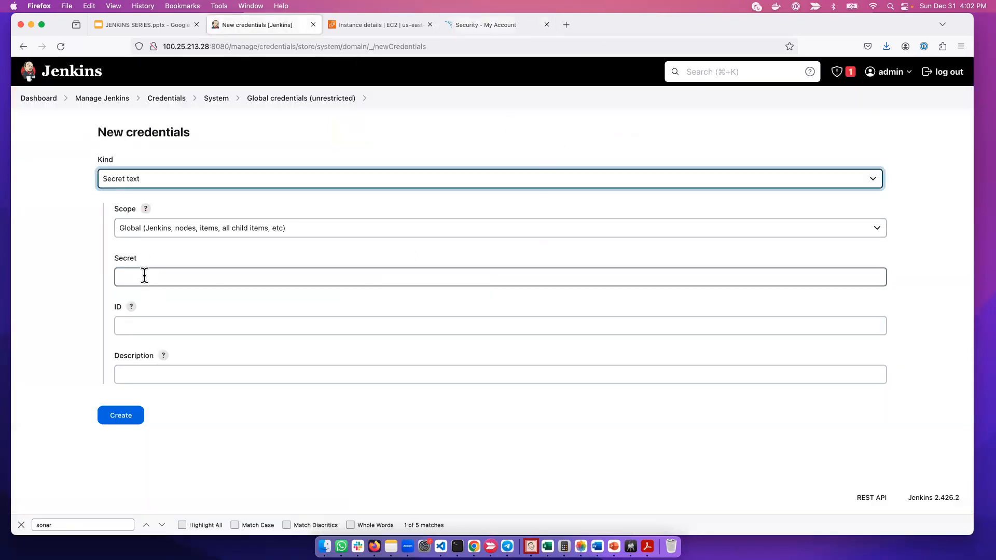
{"action": "left_click", "coordinate": [158, 326]}
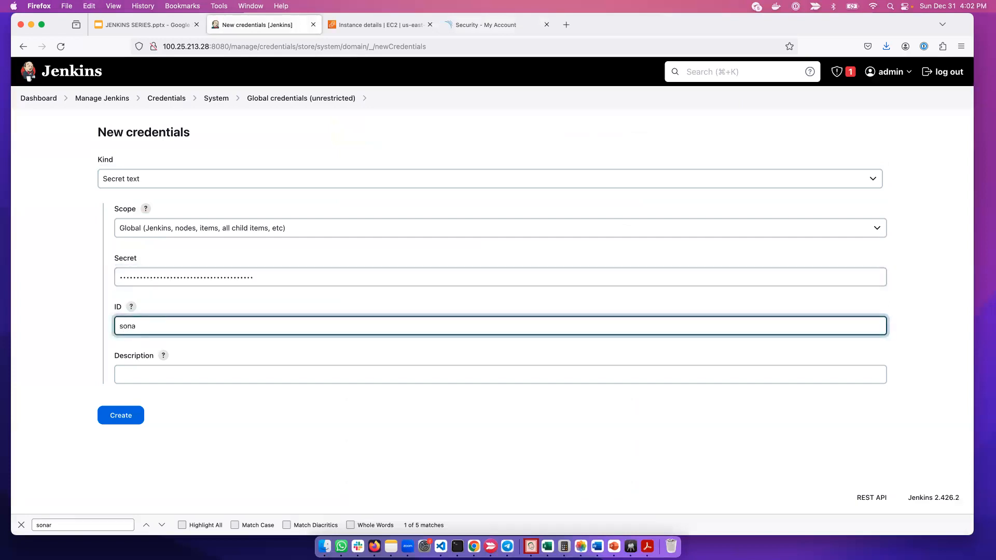
{"action": "key", "text": "super+a"}
{"action": "key", "text": "super+c"}
{"action": "left_click", "coordinate": [135, 375]}
{"action": "key", "text": "super+v"}
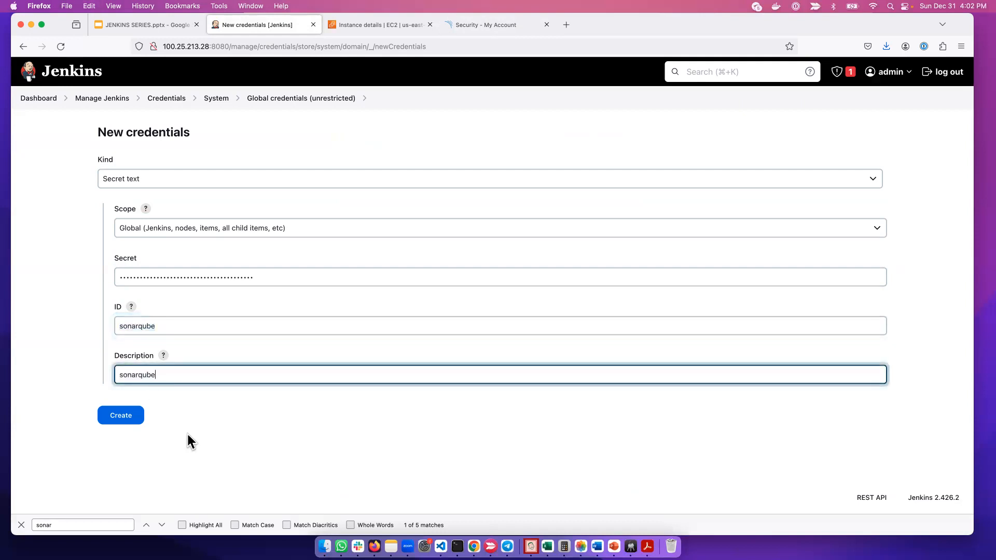
{"action": "left_click", "coordinate": [117, 425]}
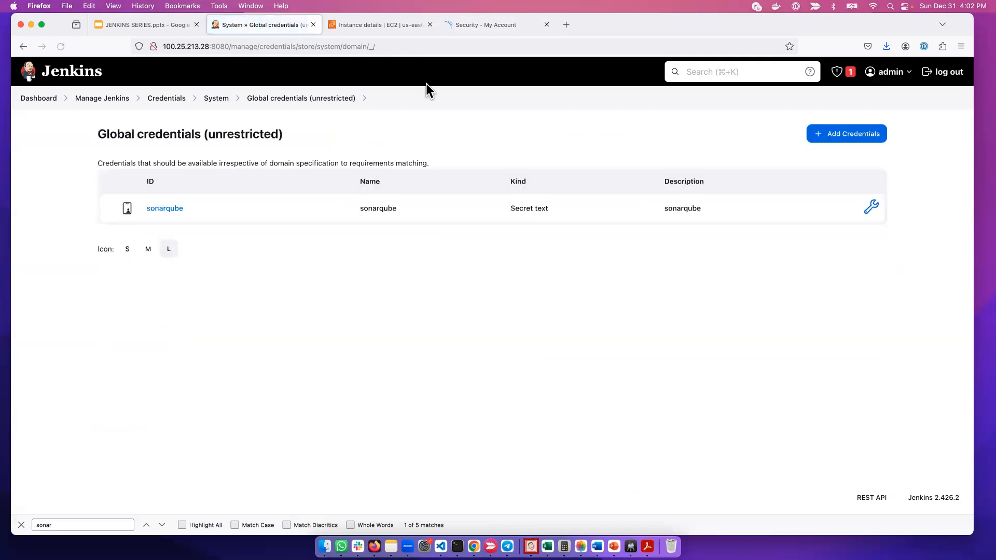
Switch to SonarQube, review the account's token list and return to the projects overview
{"action": "left_click", "coordinate": [478, 25]}
{"action": "scroll", "coordinate": [550, 361], "scroll_direction": "down", "scroll_amount": 8}
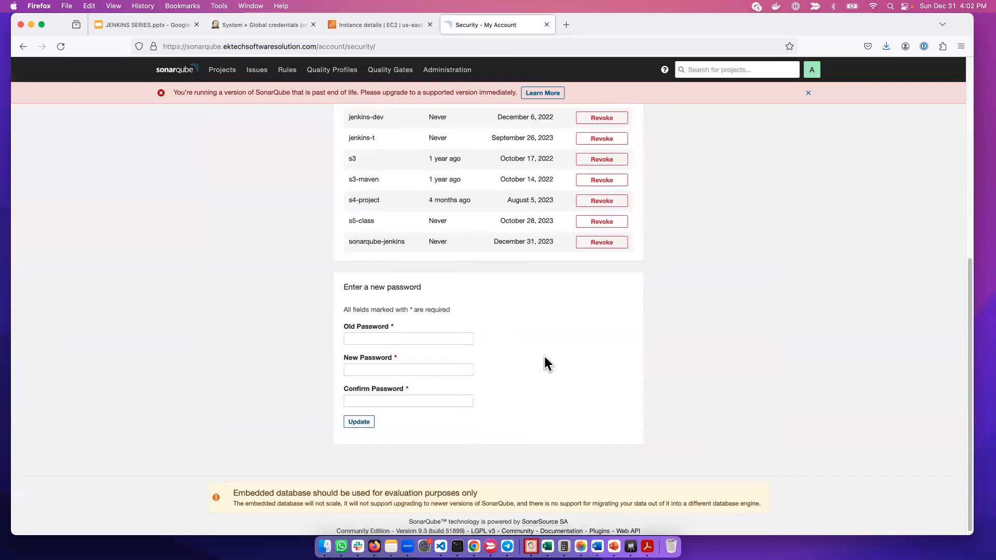
{"action": "scroll", "coordinate": [360, 399], "scroll_direction": "up", "scroll_amount": 10}
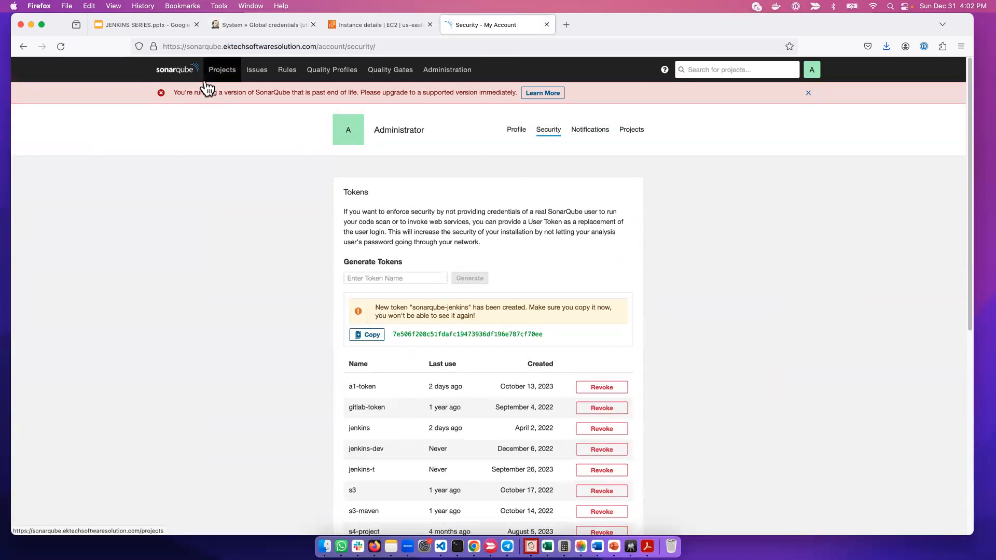
{"action": "left_click", "coordinate": [190, 78]}
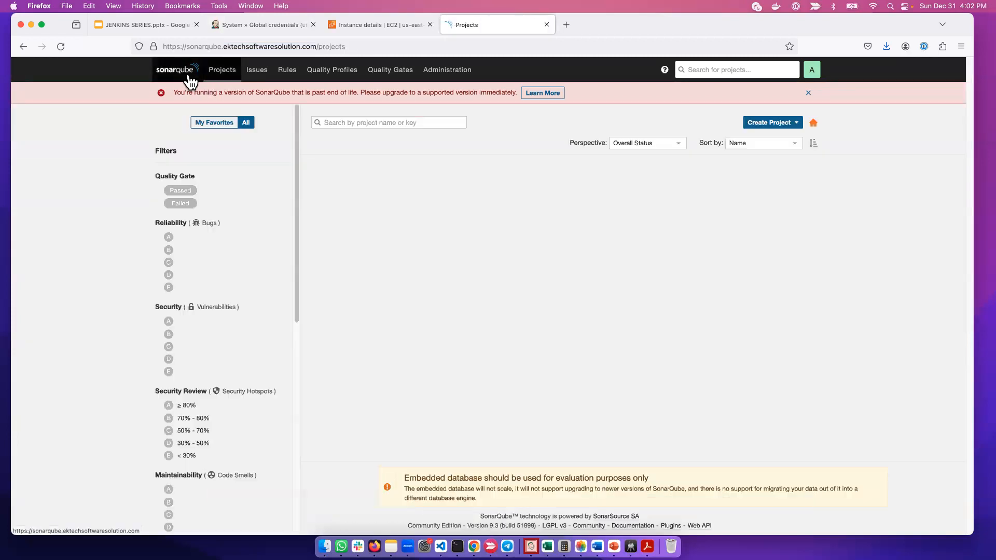
Switch back to Jenkins and open the global system configuration from the management page
{"action": "left_click", "coordinate": [247, 27]}
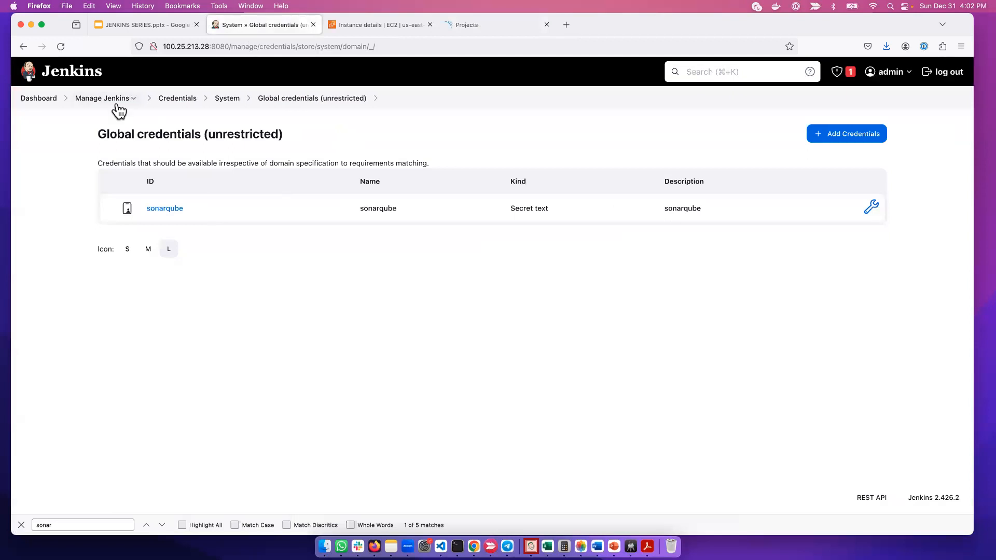
{"action": "left_click", "coordinate": [39, 100]}
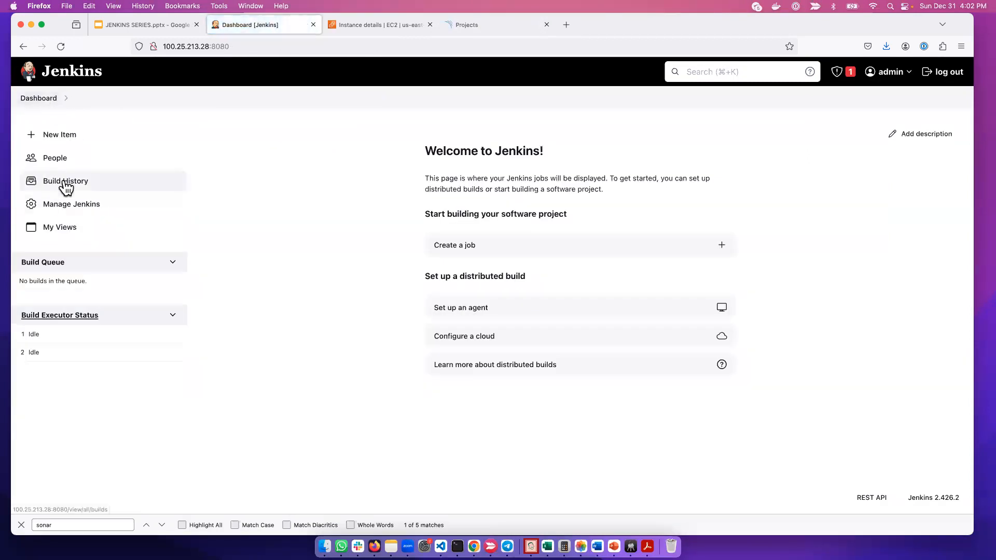
{"action": "left_click", "coordinate": [72, 205]}
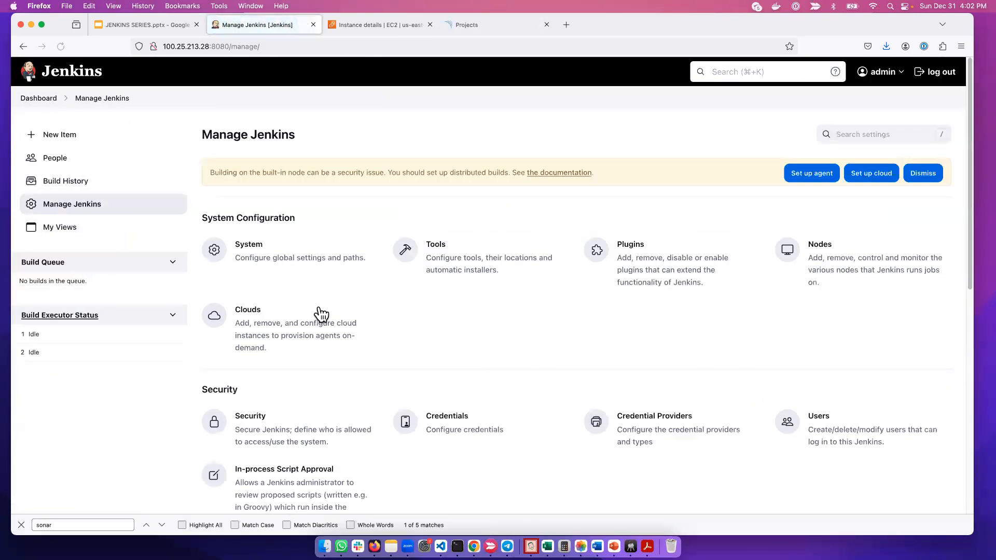
{"action": "scroll", "coordinate": [317, 311], "scroll_direction": "down", "scroll_amount": 3}
{"action": "scroll", "coordinate": [306, 309], "scroll_direction": "up", "scroll_amount": 3}
{"action": "left_click", "coordinate": [305, 252]}
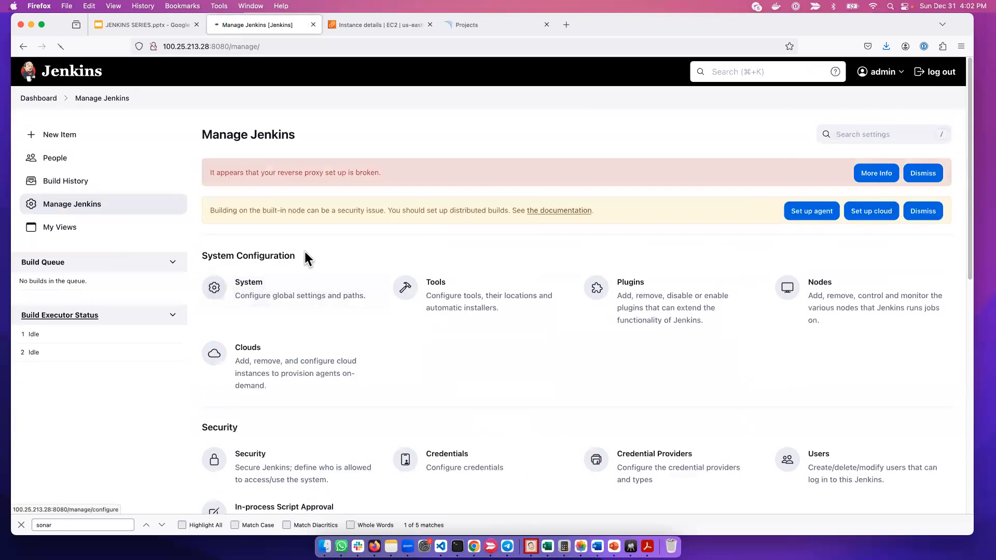
Set the SonarQube installation's server authentication token to the sonarqube credential, and apply and save the system configuration
{"action": "scroll", "coordinate": [244, 311], "scroll_direction": "down", "scroll_amount": 8}
{"action": "scroll", "coordinate": [236, 322], "scroll_direction": "down", "scroll_amount": 15}
{"action": "scroll", "coordinate": [236, 329], "scroll_direction": "up", "scroll_amount": 10}
{"action": "scroll", "coordinate": [236, 330], "scroll_direction": "up", "scroll_amount": 10}
{"action": "left_click", "coordinate": [128, 170]}
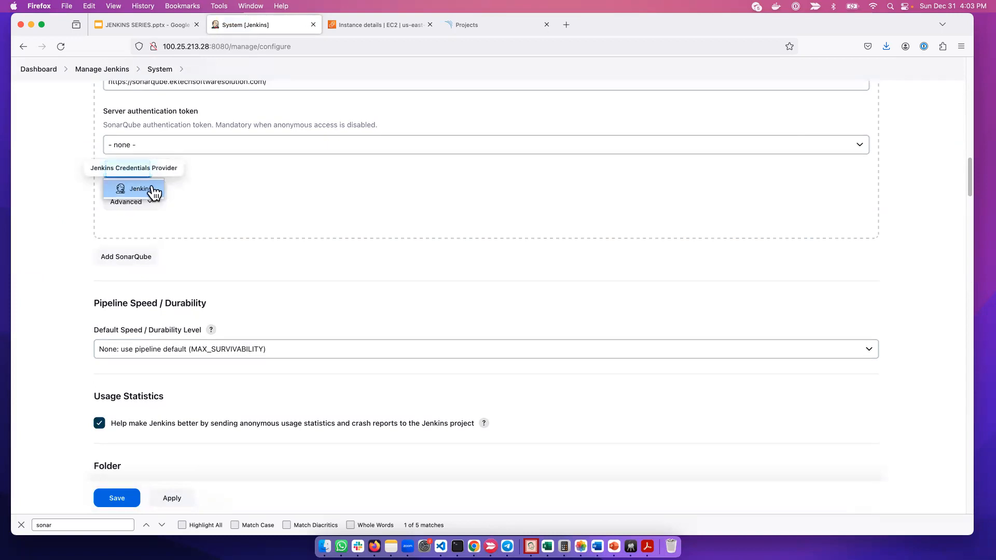
{"action": "left_click", "coordinate": [182, 145]}
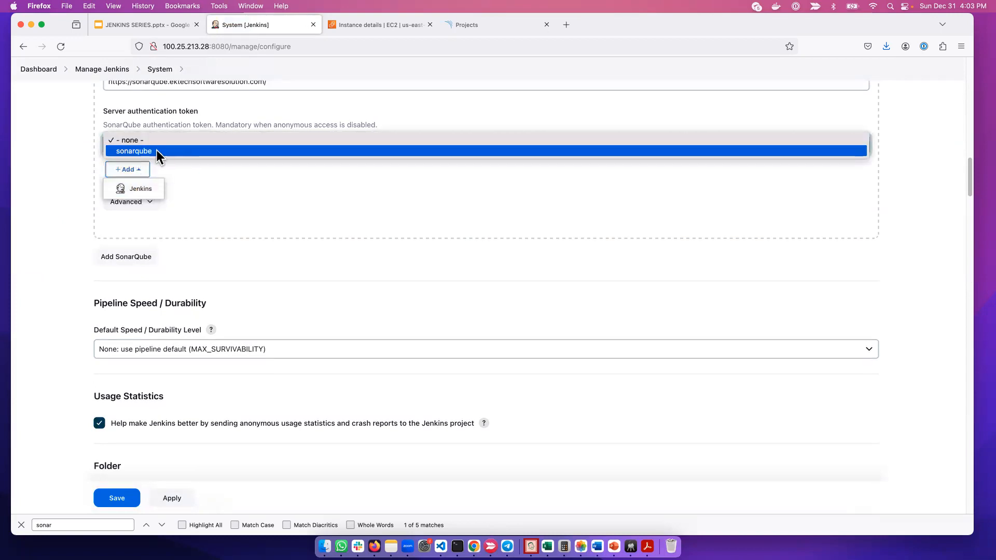
{"action": "left_click", "coordinate": [166, 151]}
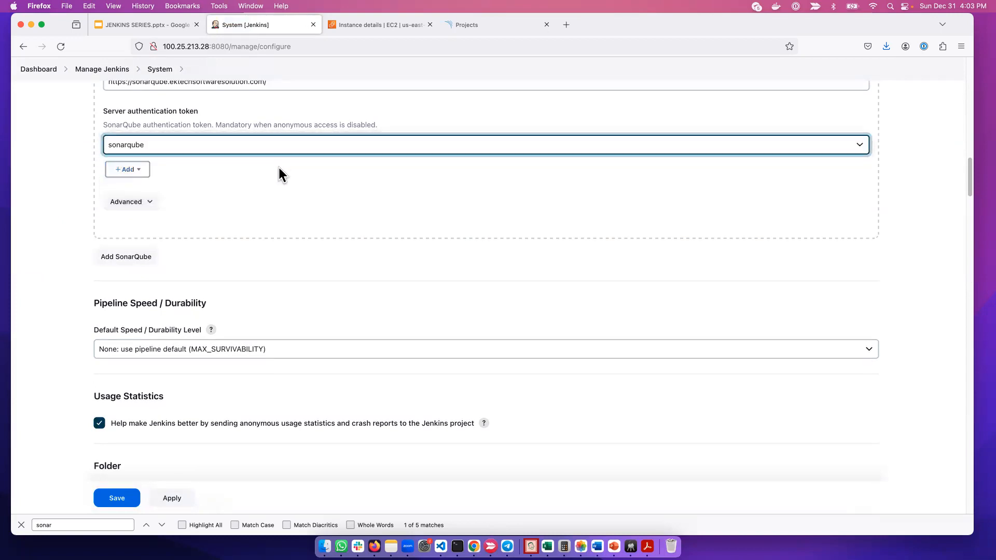
{"action": "scroll", "coordinate": [330, 213], "scroll_direction": "up", "scroll_amount": 3}
{"action": "left_click", "coordinate": [132, 499]}
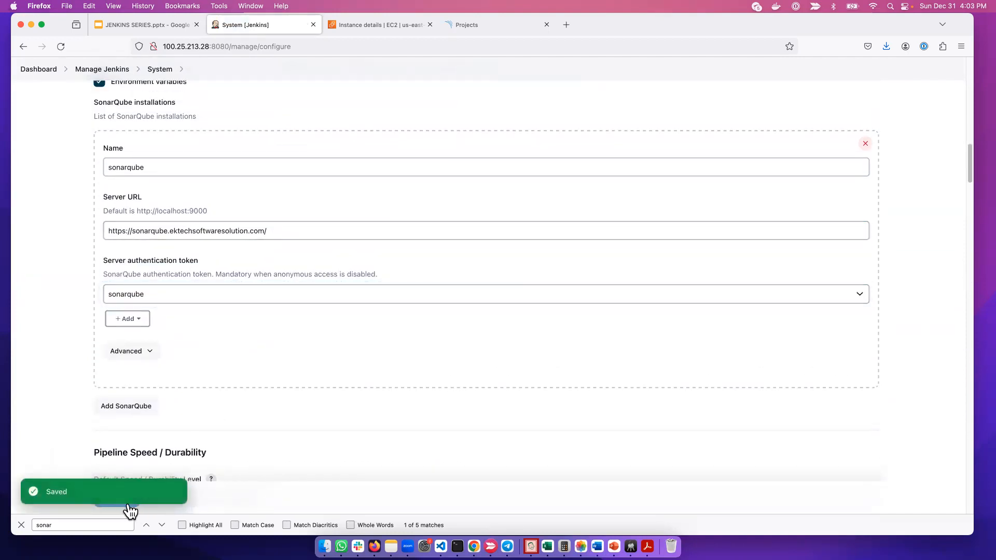
{"action": "left_click", "coordinate": [126, 508]}
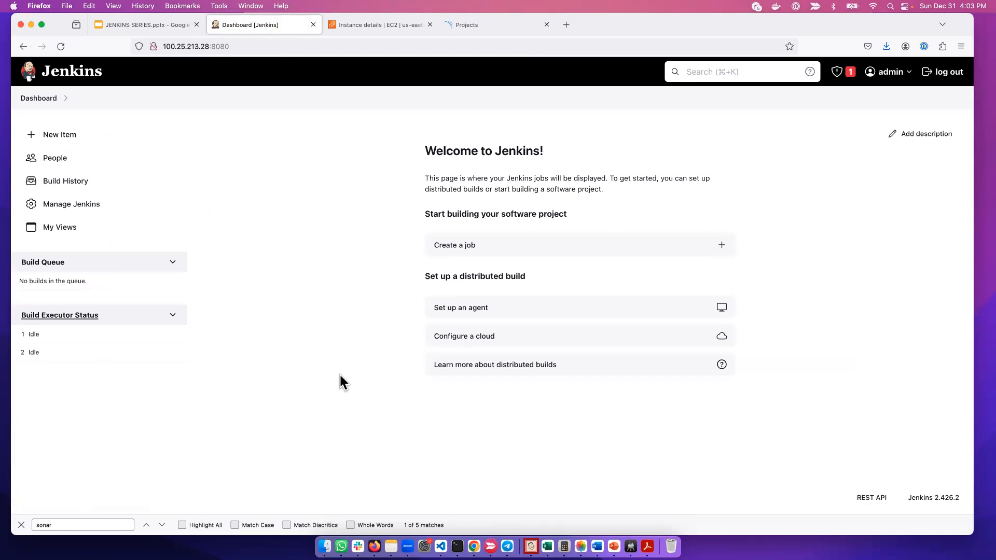
Switch to SonarQube, view the analysis overview of the first listed project, and return to Jenkins
{"action": "left_click", "coordinate": [483, 25]}
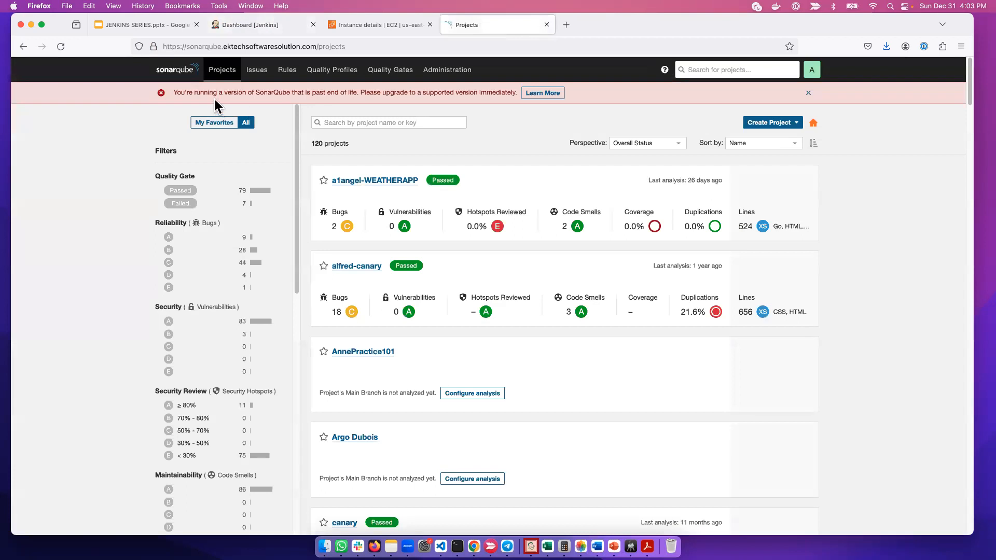
{"action": "left_click", "coordinate": [356, 182]}
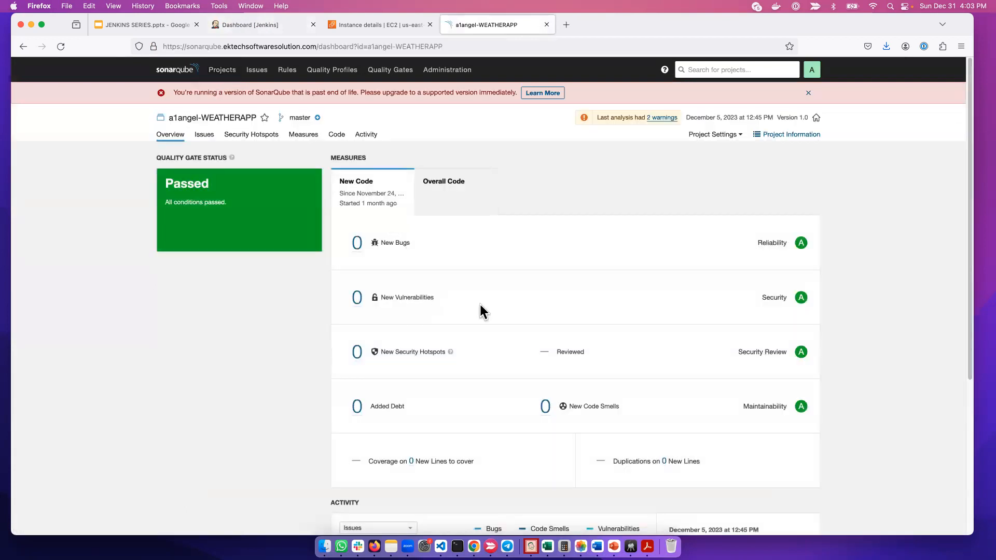
{"action": "left_click", "coordinate": [240, 26]}
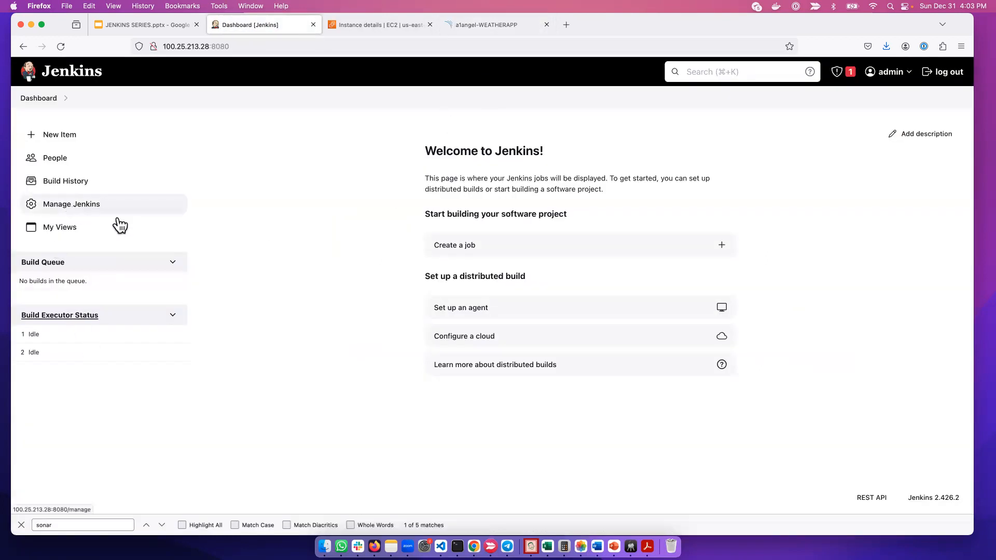
Open the Jenkins tools configuration and add a SonarQube Scanner installation named sonarqube
{"action": "left_click", "coordinate": [119, 217]}
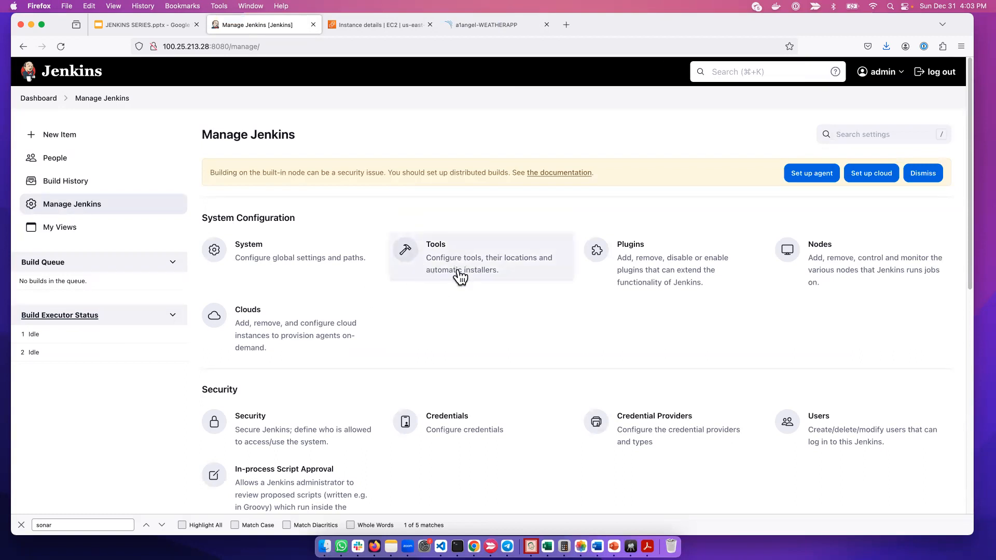
{"action": "left_click", "coordinate": [518, 267]}
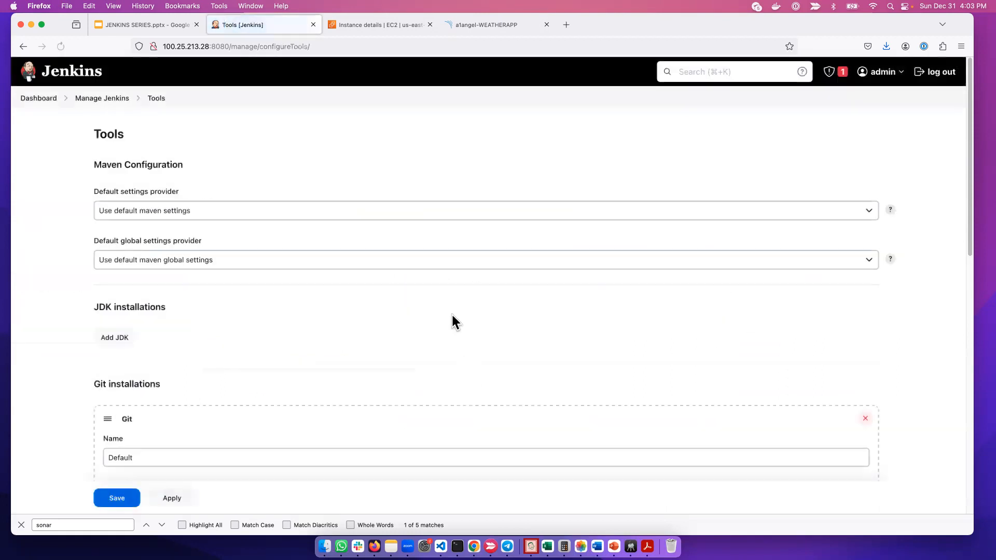
{"action": "scroll", "coordinate": [192, 425], "scroll_direction": "down", "scroll_amount": 3}
{"action": "scroll", "coordinate": [196, 419], "scroll_direction": "down", "scroll_amount": 8}
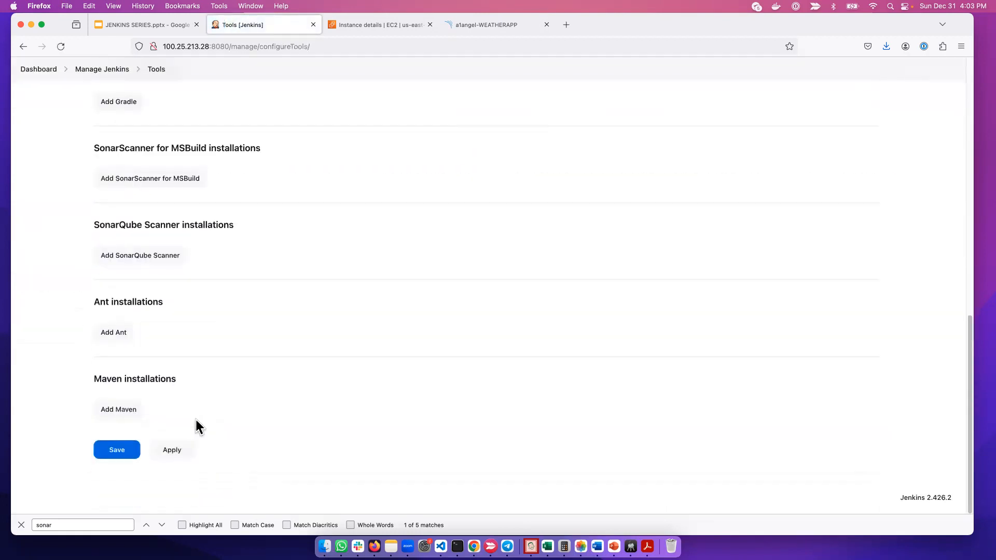
{"action": "left_click", "coordinate": [169, 256]}
{"action": "left_click", "coordinate": [229, 325]}
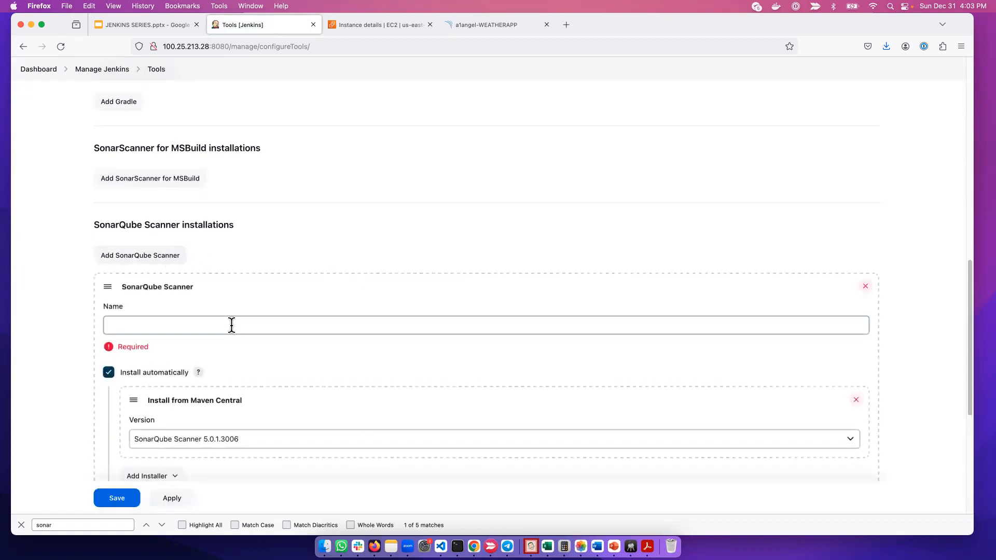
{"action": "type", "text": "sonarqube"}
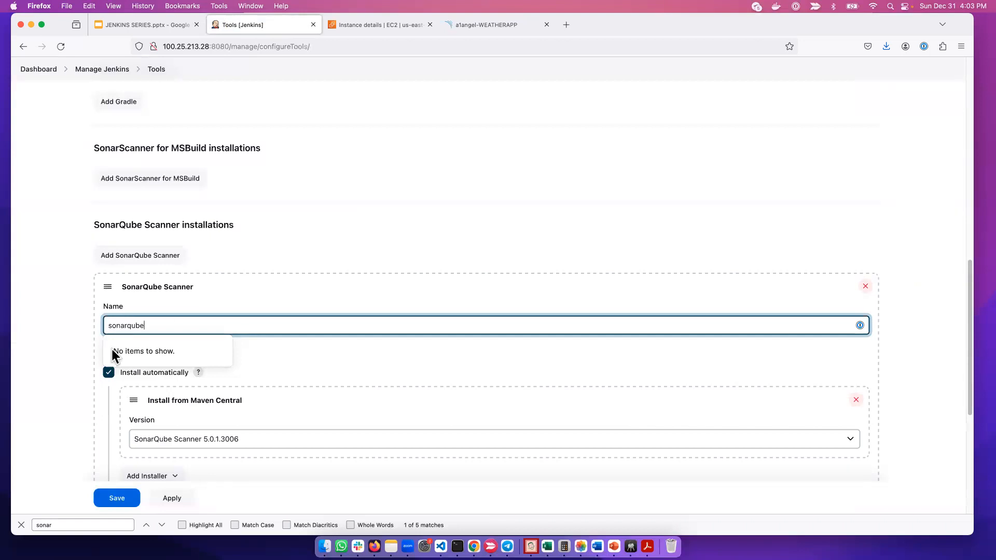
{"action": "left_click", "coordinate": [54, 390]}
Keep SonarQube Scanner 5.0.1.3006 as the version installed from Maven Central, and apply and save the tools configuration
{"action": "scroll", "coordinate": [260, 405], "scroll_direction": "down", "scroll_amount": 3}
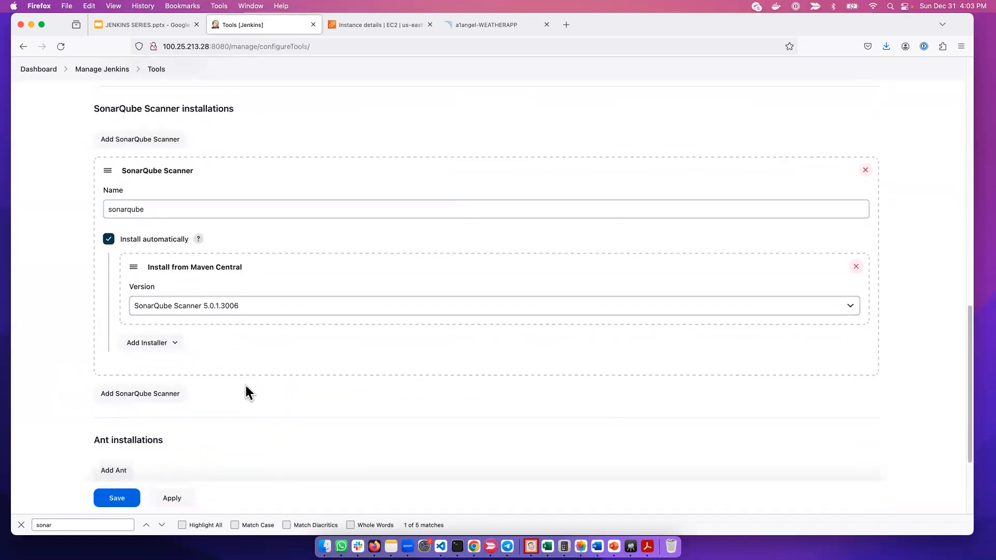
{"action": "left_click", "coordinate": [208, 309]}
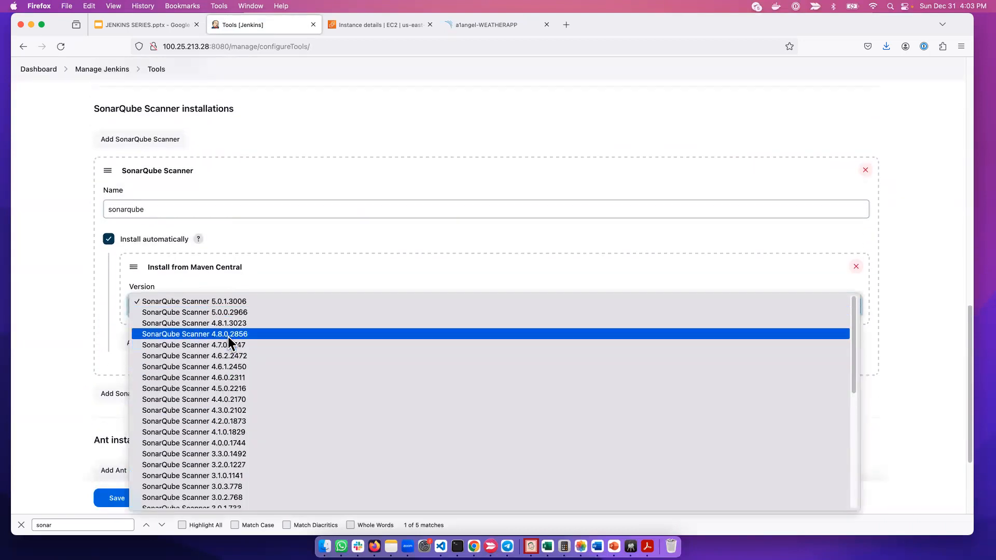
{"action": "left_click", "coordinate": [226, 303]}
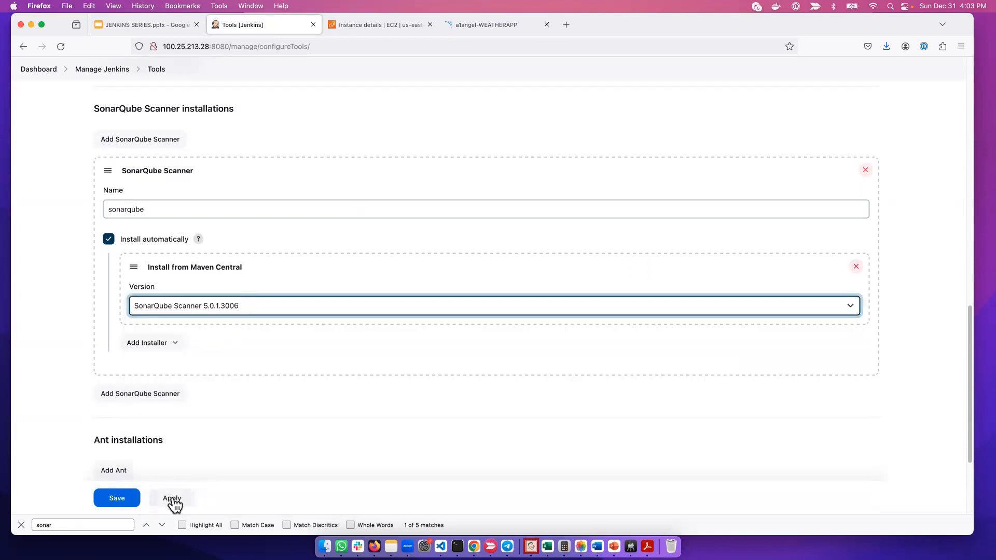
{"action": "left_click", "coordinate": [172, 499]}
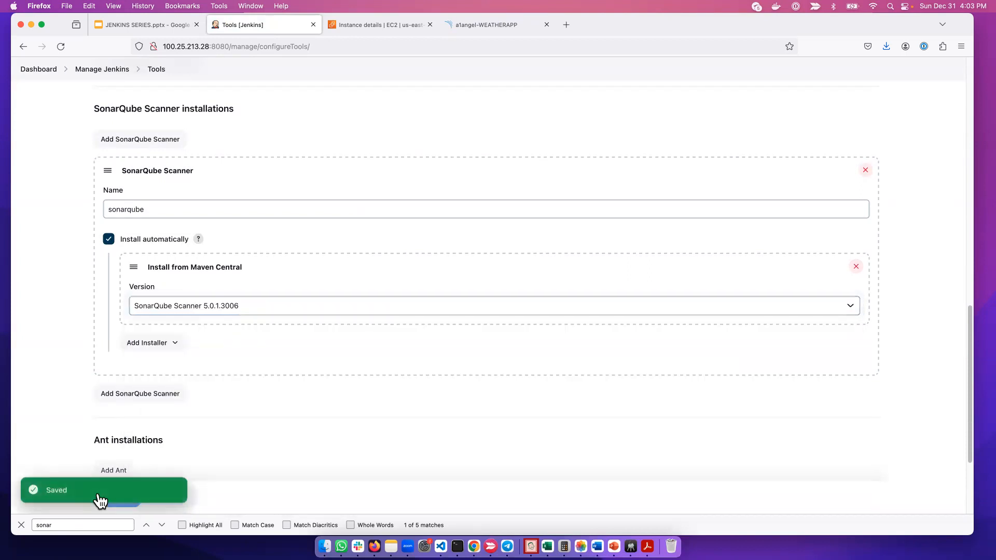
{"action": "left_click", "coordinate": [124, 507]}
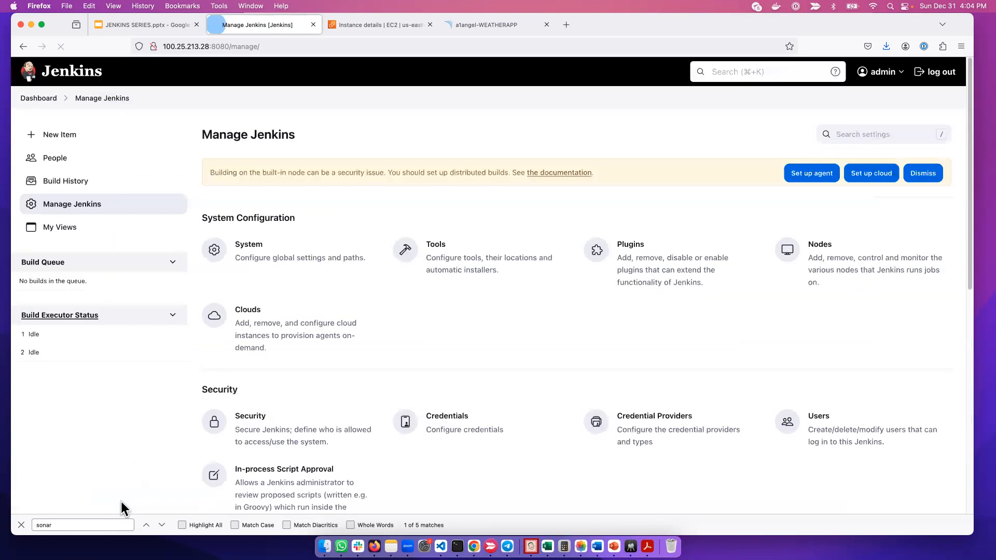